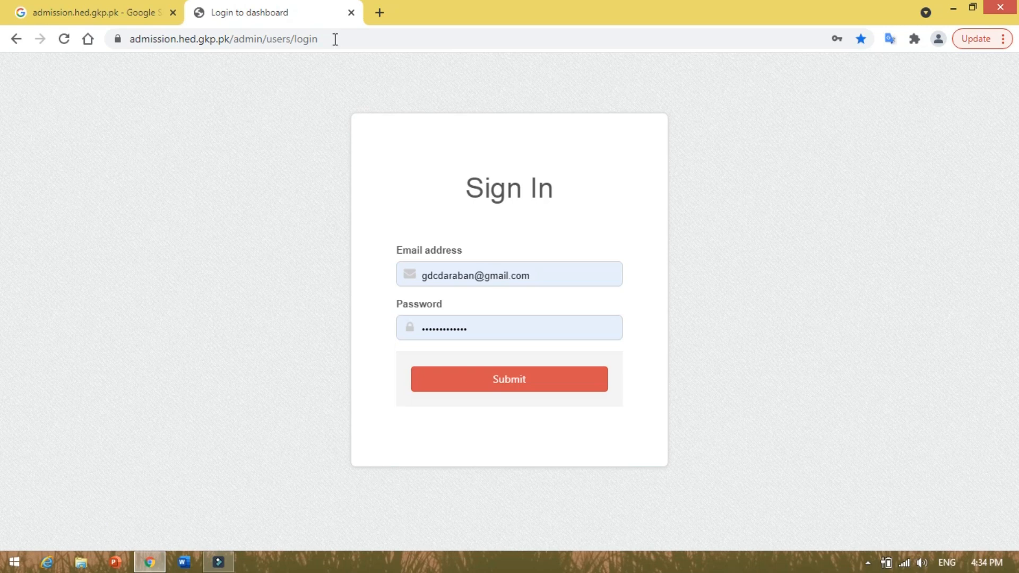
Sign in to the college admin dashboard with the prefilled credentials and dismiss the welcome notification.
{"action": "left_click", "coordinate": [512, 387]}
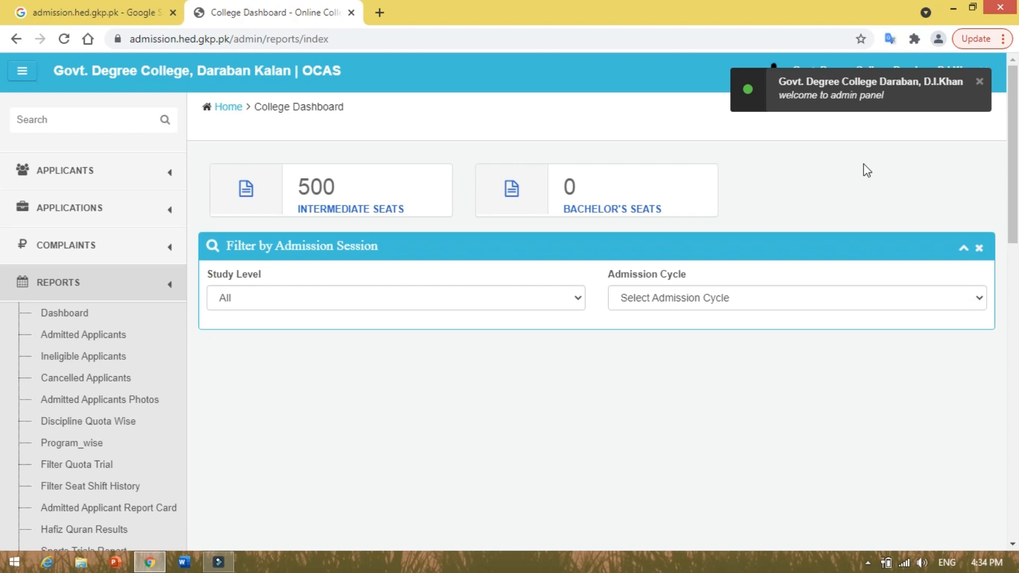
{"action": "left_click", "coordinate": [979, 83]}
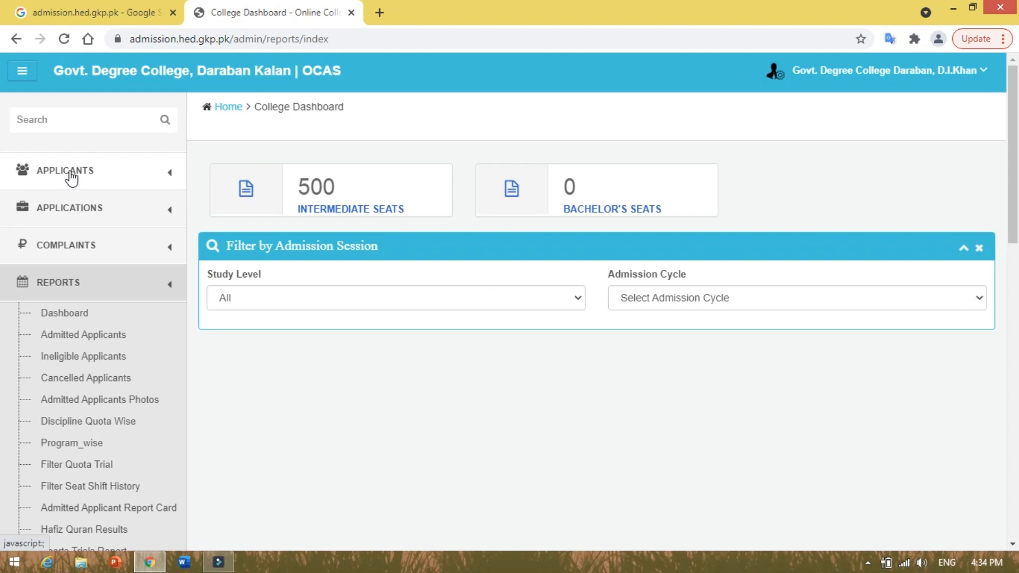
Filter all applications by the "Admission open first circle" admission cycle and Intermediate/Diploma study level, and review the listed applications.
{"action": "left_click", "coordinate": [78, 206]}
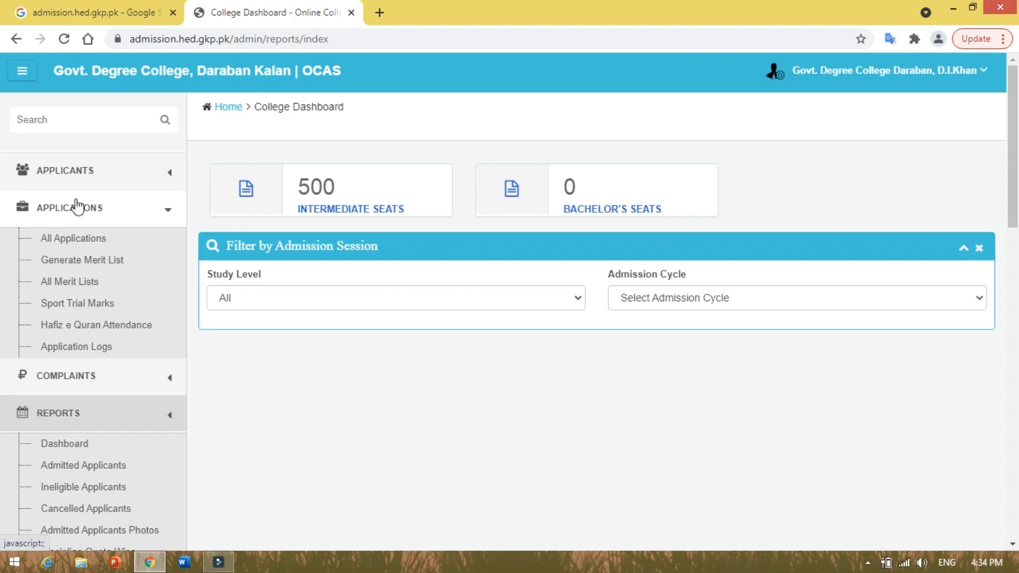
{"action": "left_click", "coordinate": [78, 243]}
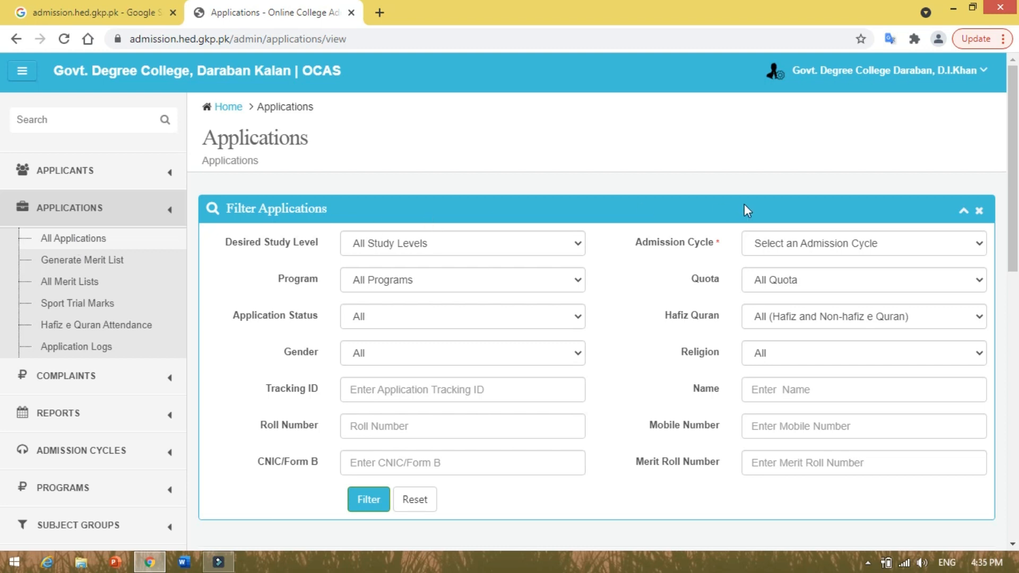
{"action": "left_click", "coordinate": [808, 251]}
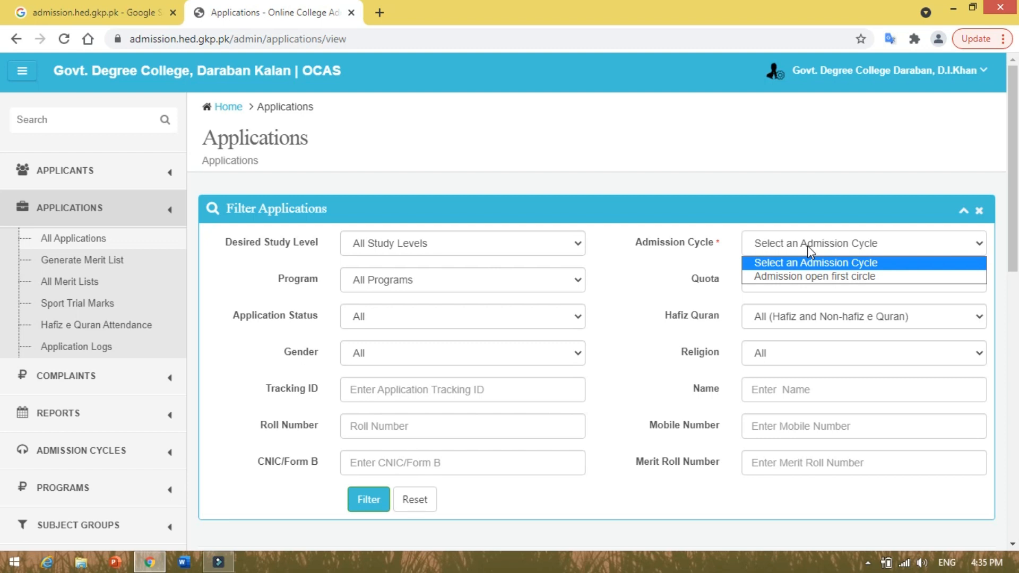
{"action": "left_click", "coordinate": [813, 276]}
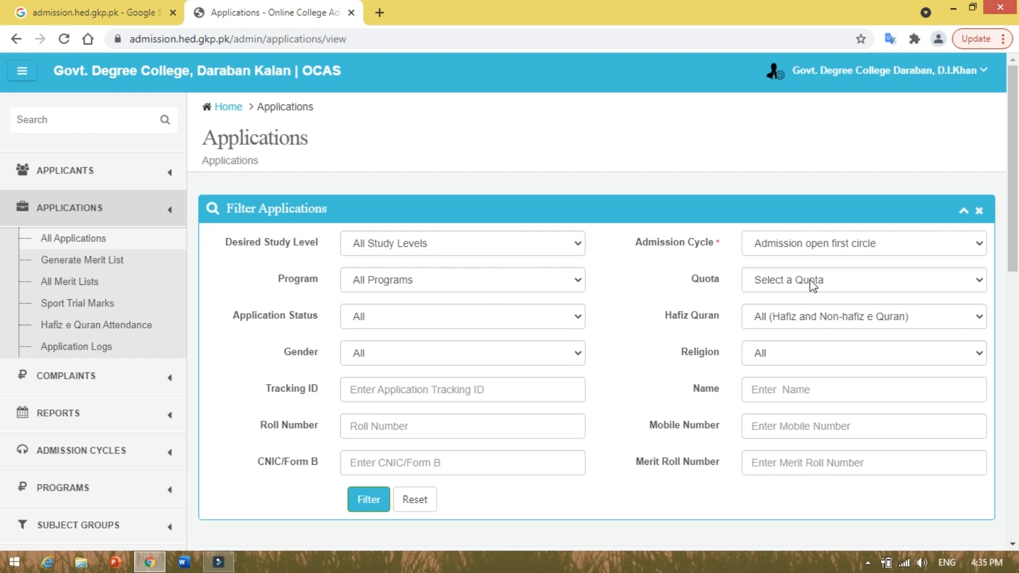
{"action": "left_click", "coordinate": [508, 238]}
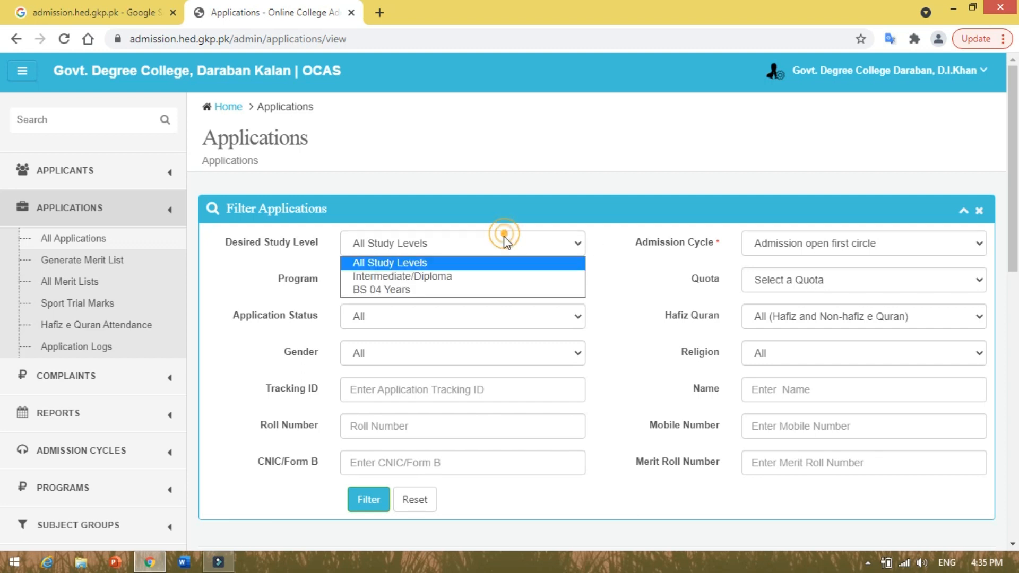
{"action": "left_click", "coordinate": [429, 276]}
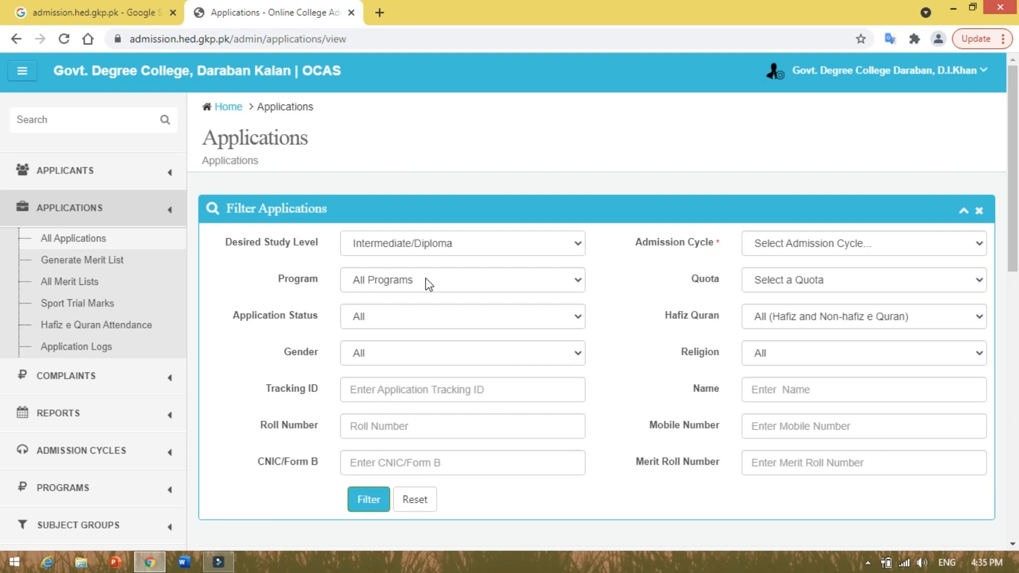
{"action": "left_click", "coordinate": [368, 508]}
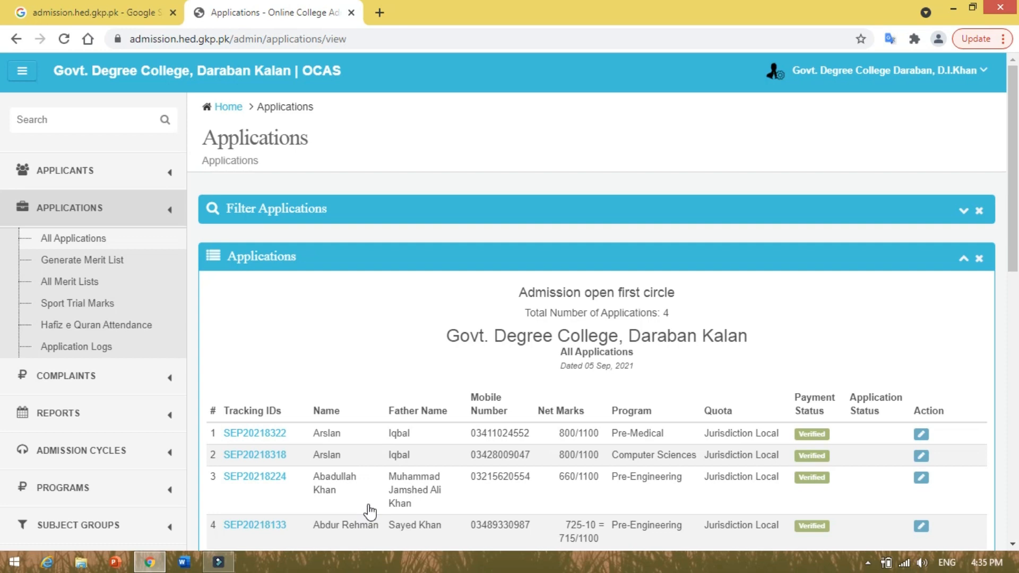
{"action": "left_click_drag", "start_coordinate": [1014, 207], "coordinate": [1015, 260]}
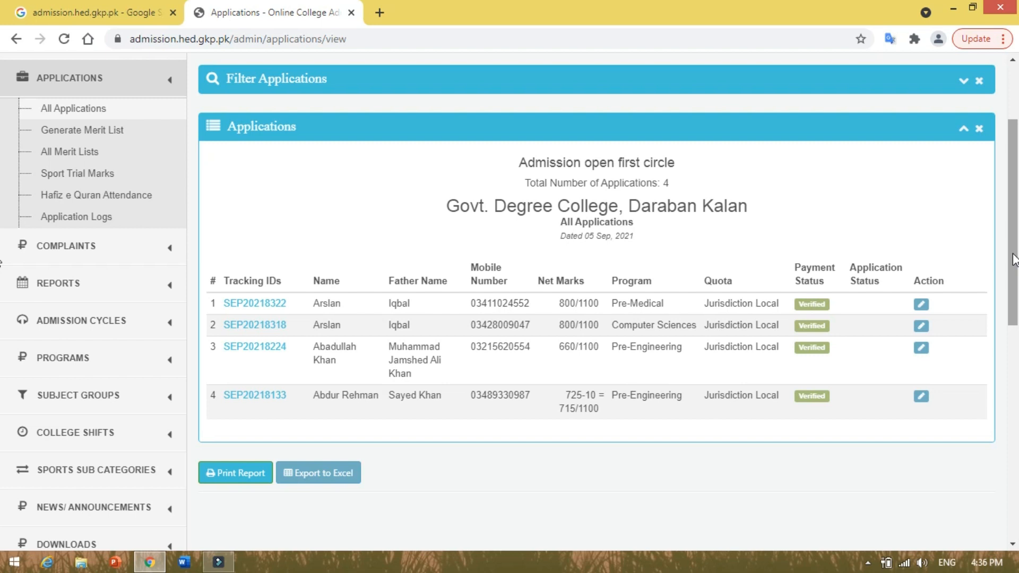
{"action": "scroll", "coordinate": [1014, 213], "scroll_direction": "up", "scroll_amount": 2}
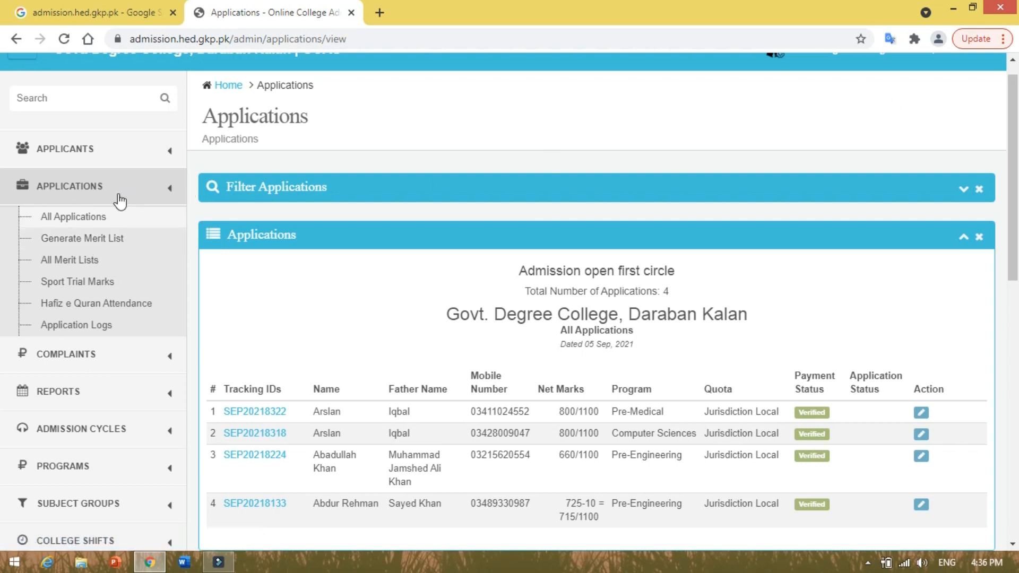
Open the form for adding a new admission cycle and look over its fields.
{"action": "left_click", "coordinate": [94, 221]}
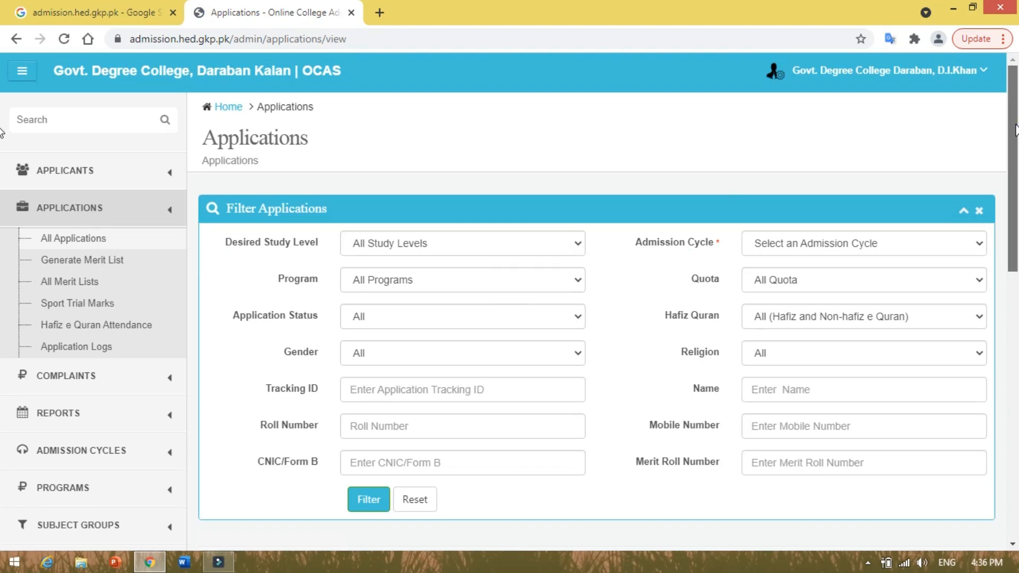
{"action": "scroll", "coordinate": [1001, 200], "scroll_direction": "down", "scroll_amount": 3}
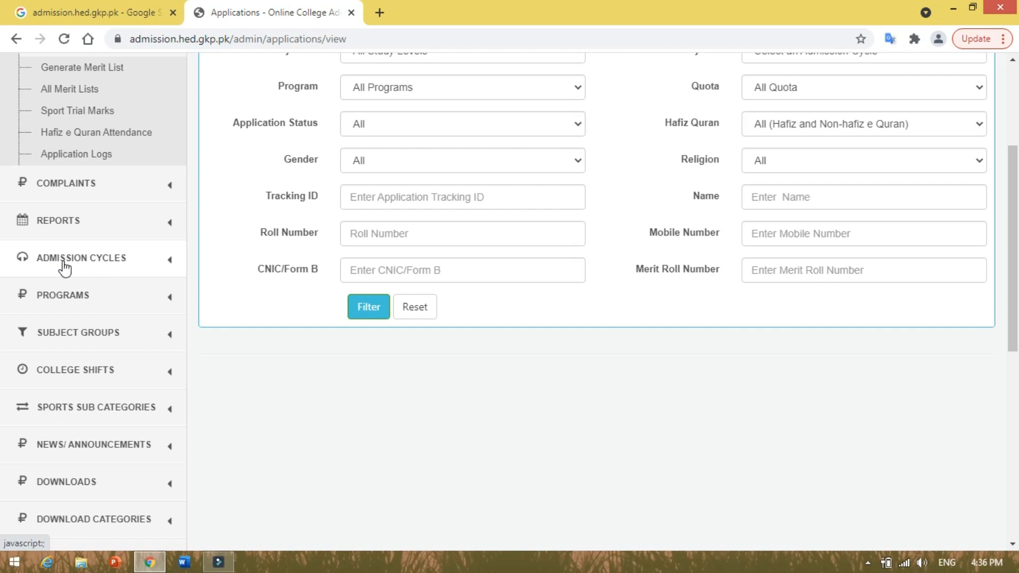
{"action": "left_click", "coordinate": [106, 261]}
{"action": "scroll", "coordinate": [106, 265], "scroll_direction": "down", "scroll_amount": 1}
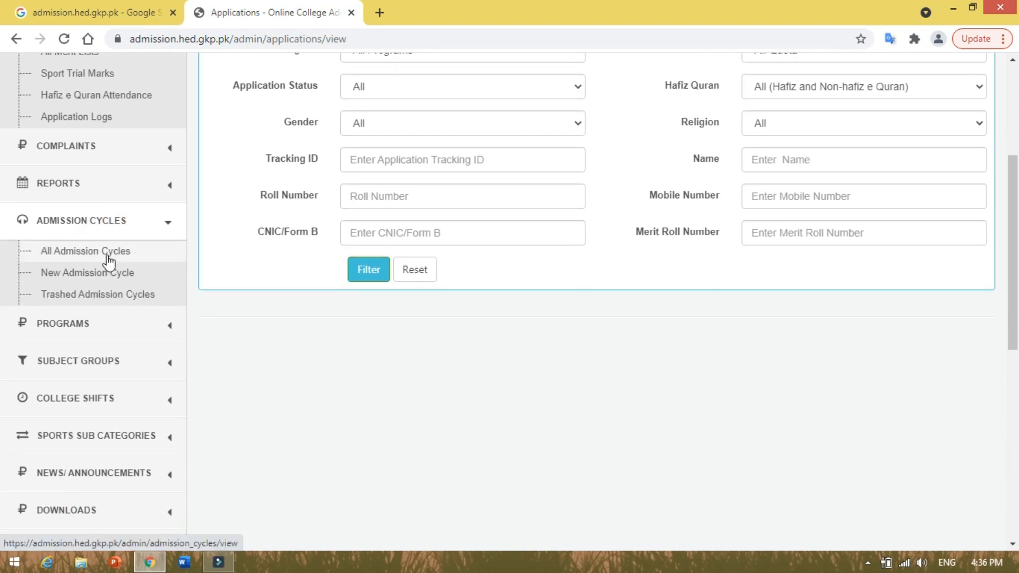
{"action": "left_click", "coordinate": [87, 270]}
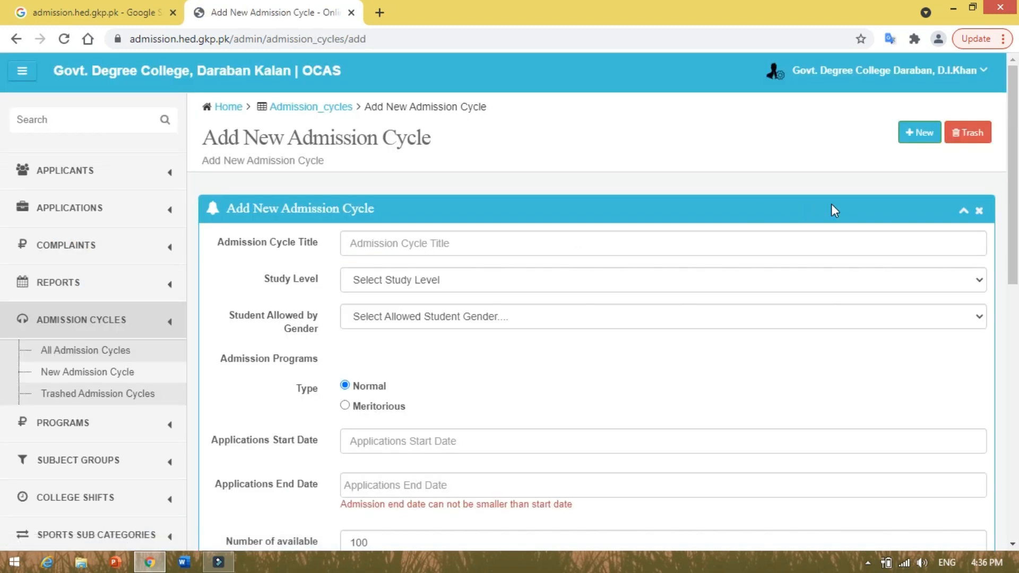
{"action": "scroll", "coordinate": [429, 215], "scroll_direction": "down", "scroll_amount": 1}
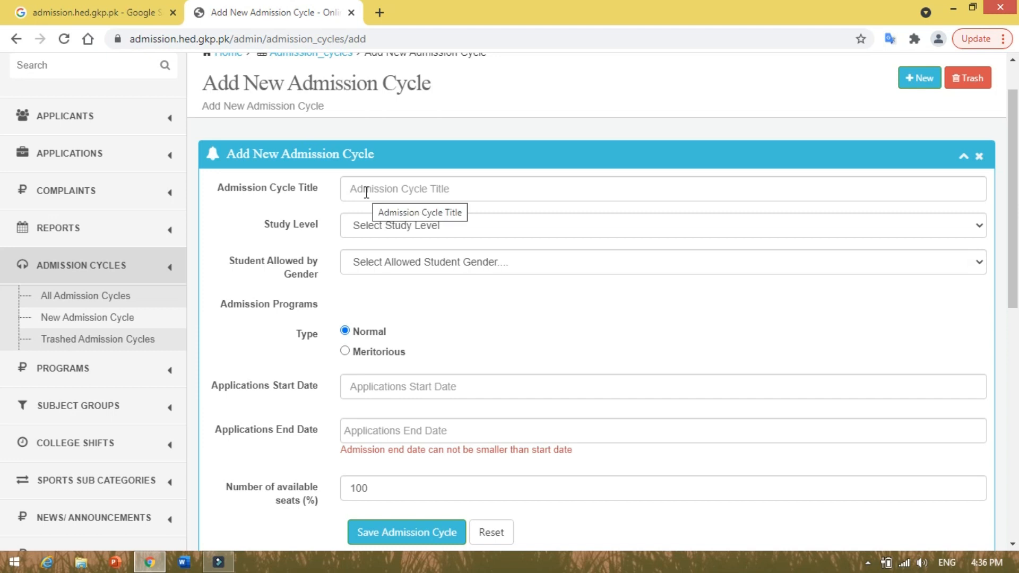
{"action": "scroll", "coordinate": [366, 192], "scroll_direction": "down", "scroll_amount": 8}
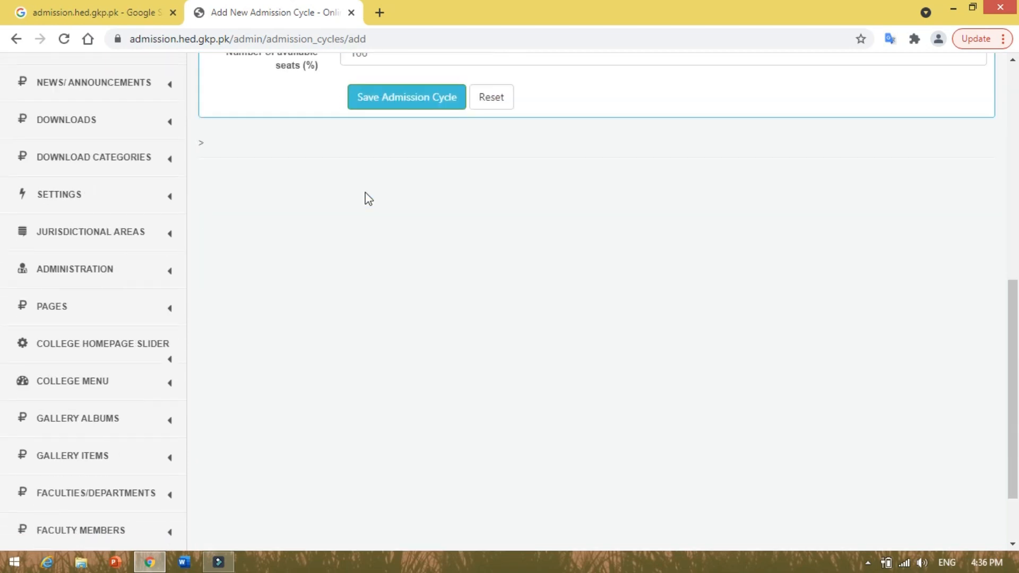
{"action": "scroll", "coordinate": [2, 152], "scroll_direction": "up", "scroll_amount": 8}
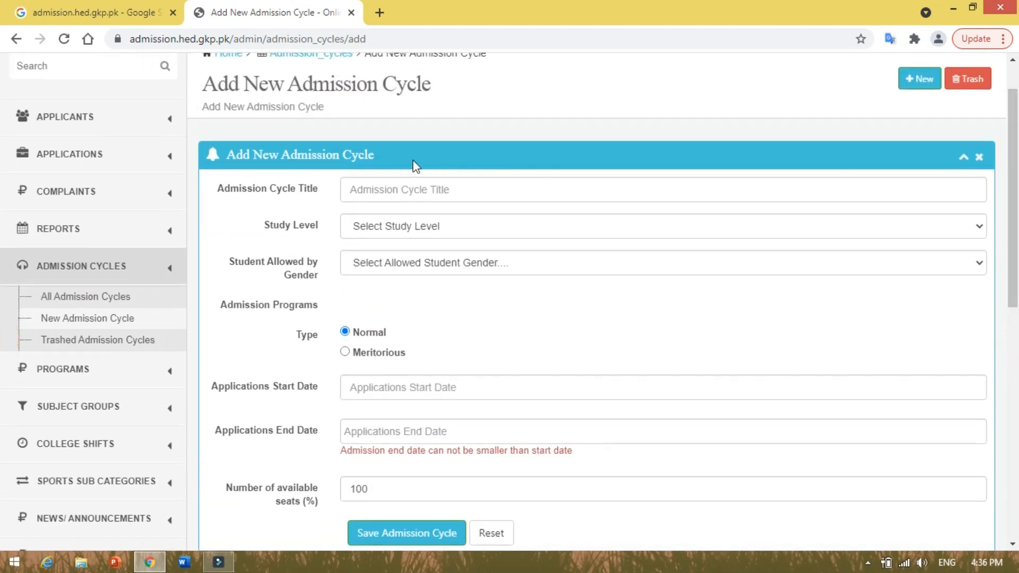
Title the new admission cycle "2nd cycle" and set its study level to Intermediate/Diploma.
{"action": "left_click", "coordinate": [391, 189]}
{"action": "type", "text": "2"}
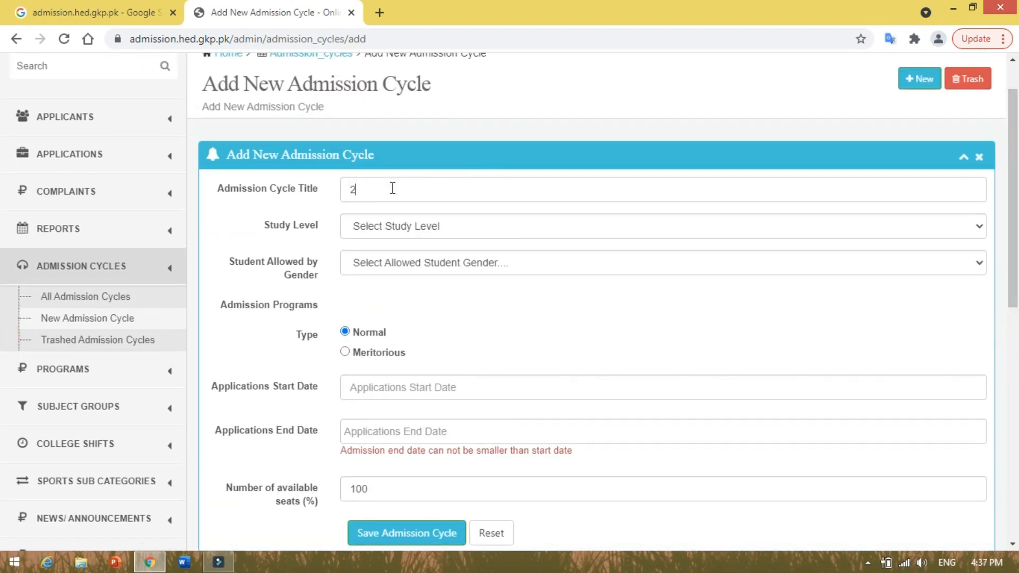
{"action": "type", "text": "nd cycle"}
{"action": "left_click", "coordinate": [428, 229]}
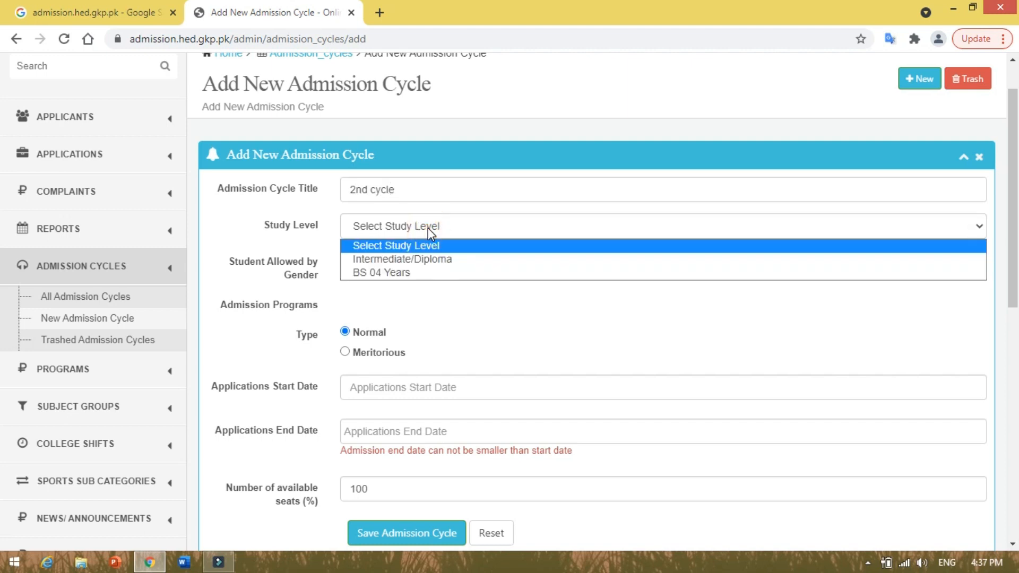
{"action": "left_click", "coordinate": [427, 260]}
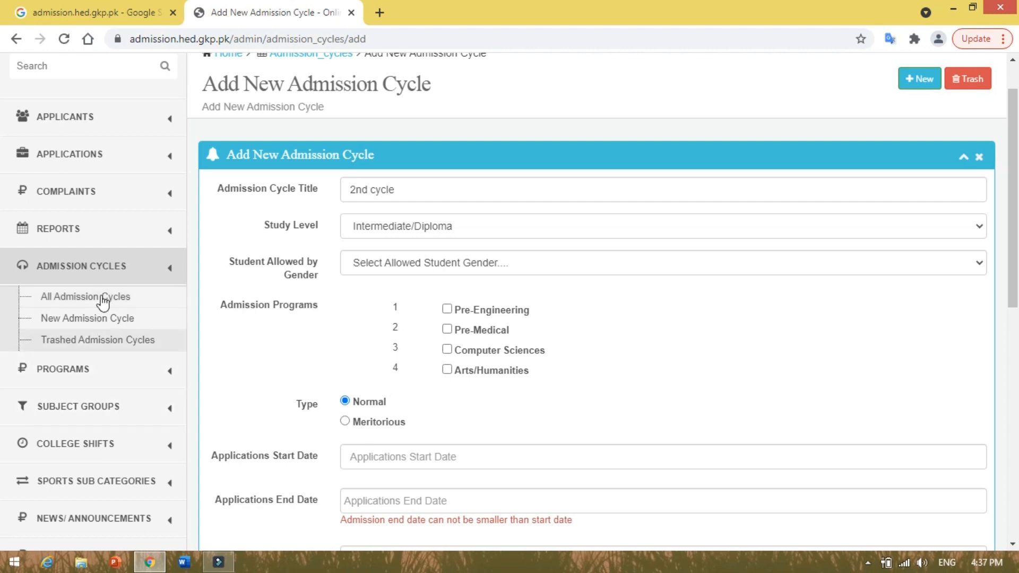
Open the list of all programs and review the program titles, seats and study levels.
{"action": "left_click", "coordinate": [70, 366]}
{"action": "scroll", "coordinate": [74, 373], "scroll_direction": "down", "scroll_amount": 2}
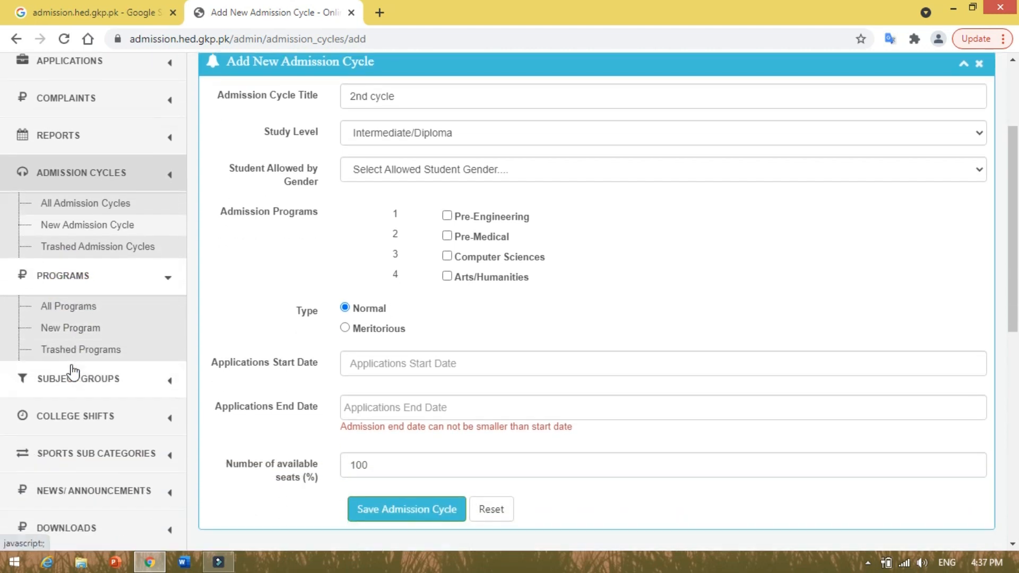
{"action": "scroll", "coordinate": [73, 373], "scroll_direction": "down", "scroll_amount": 1}
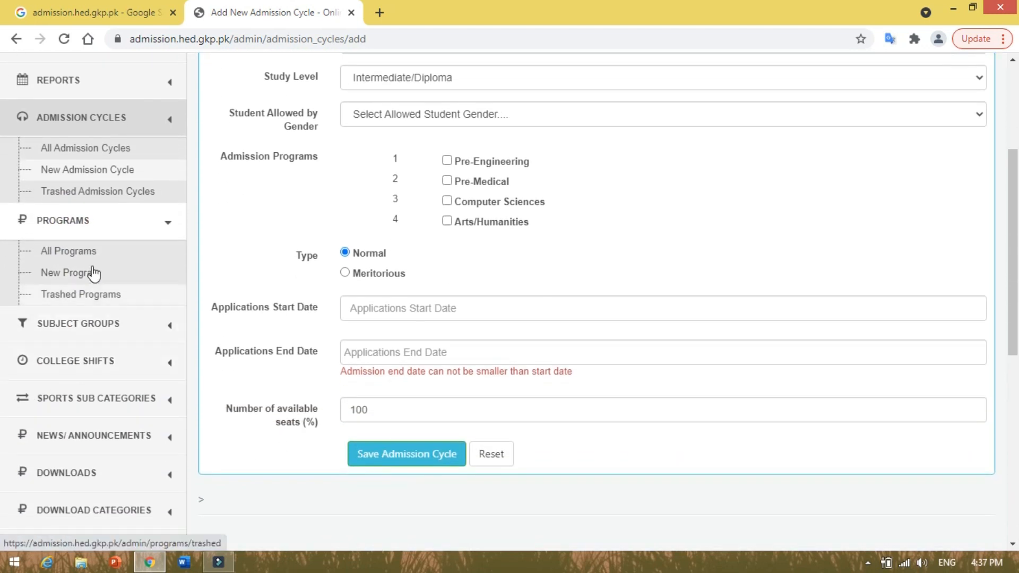
{"action": "left_click", "coordinate": [67, 254]}
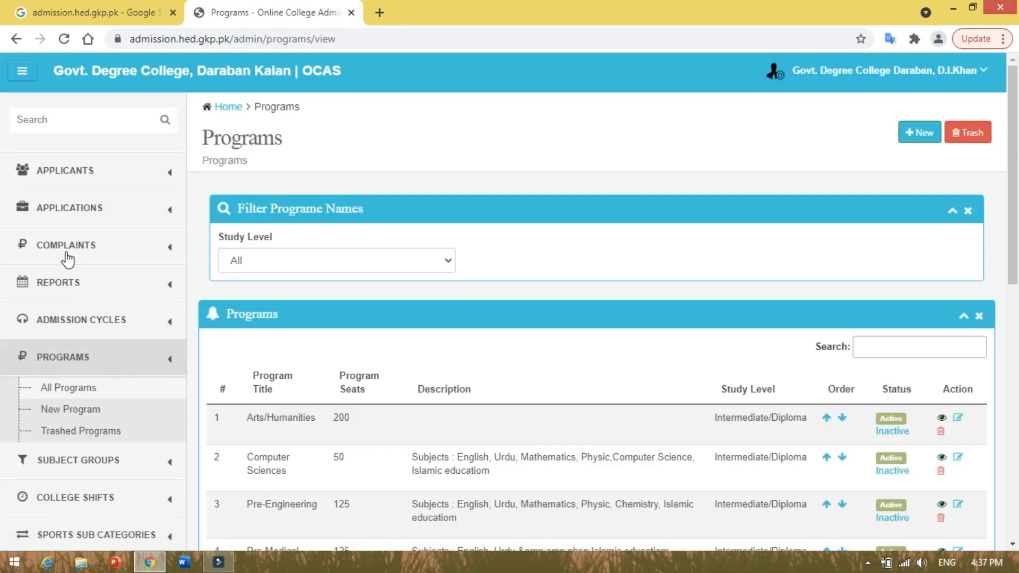
{"action": "scroll", "coordinate": [1012, 301], "scroll_direction": "down", "scroll_amount": 3}
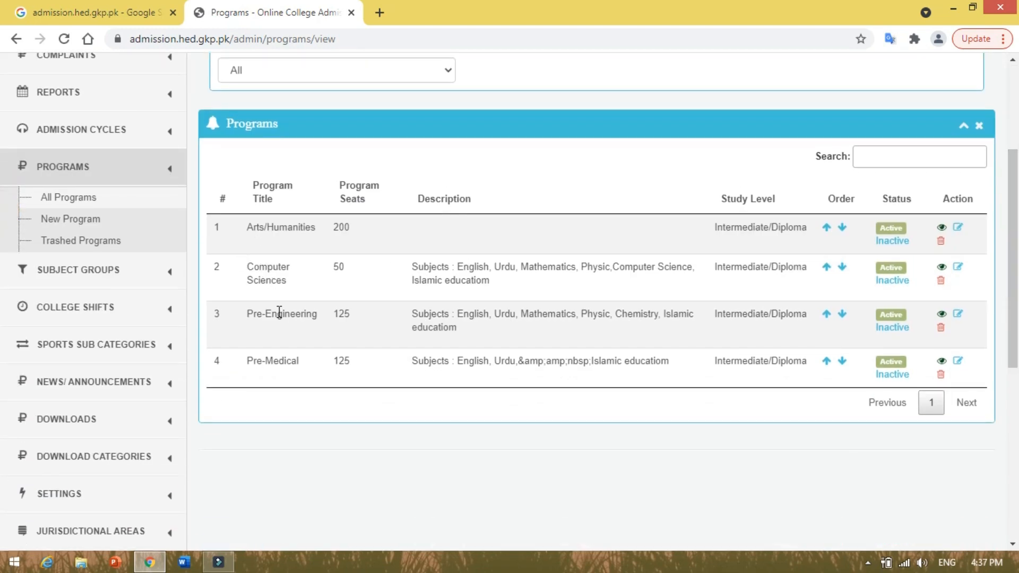
{"action": "scroll", "coordinate": [3, 278], "scroll_direction": "up", "scroll_amount": 3}
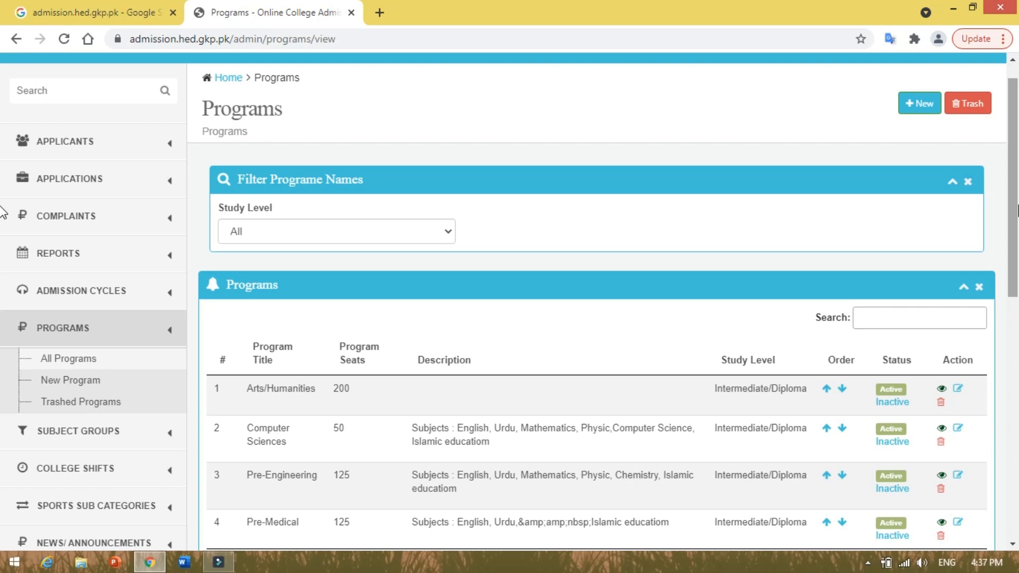
Start a new admission cycle titled "2nd cycle" for the Intermediate/Diploma study level.
{"action": "left_click", "coordinate": [84, 291]}
{"action": "scroll", "coordinate": [85, 292], "scroll_direction": "down", "scroll_amount": 1}
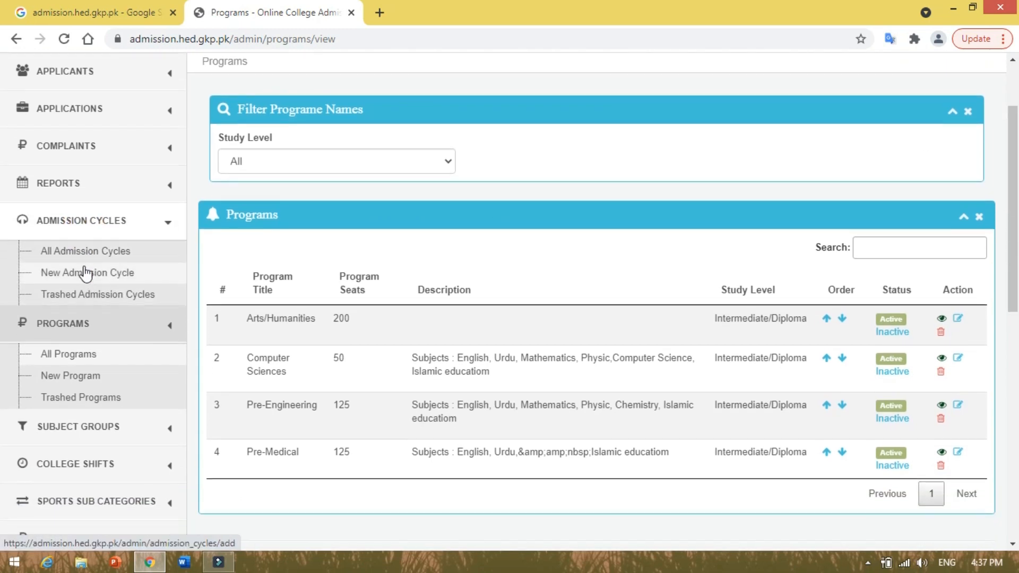
{"action": "left_click", "coordinate": [85, 272]}
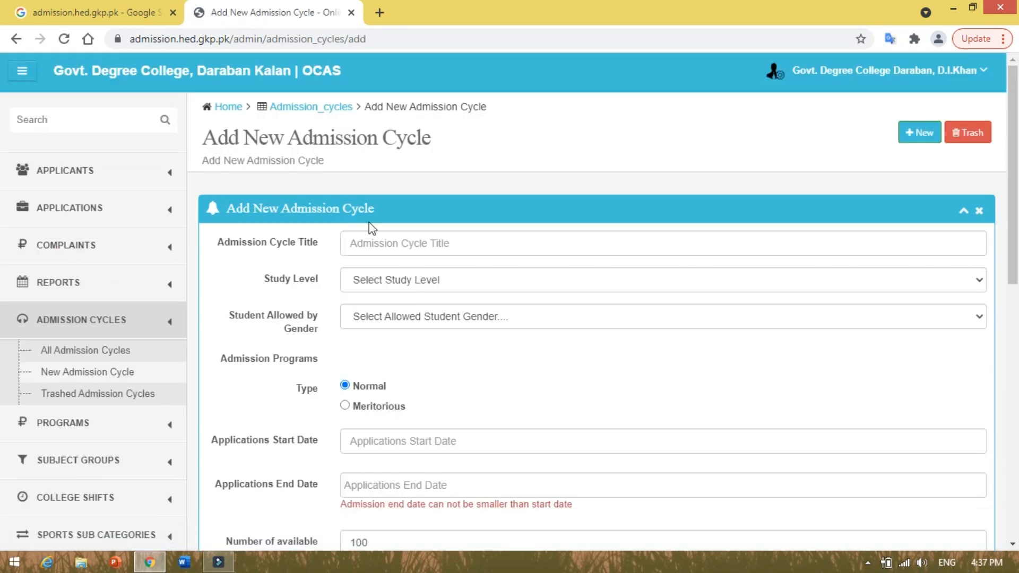
{"action": "left_click", "coordinate": [419, 235]}
{"action": "type", "text": "2"}
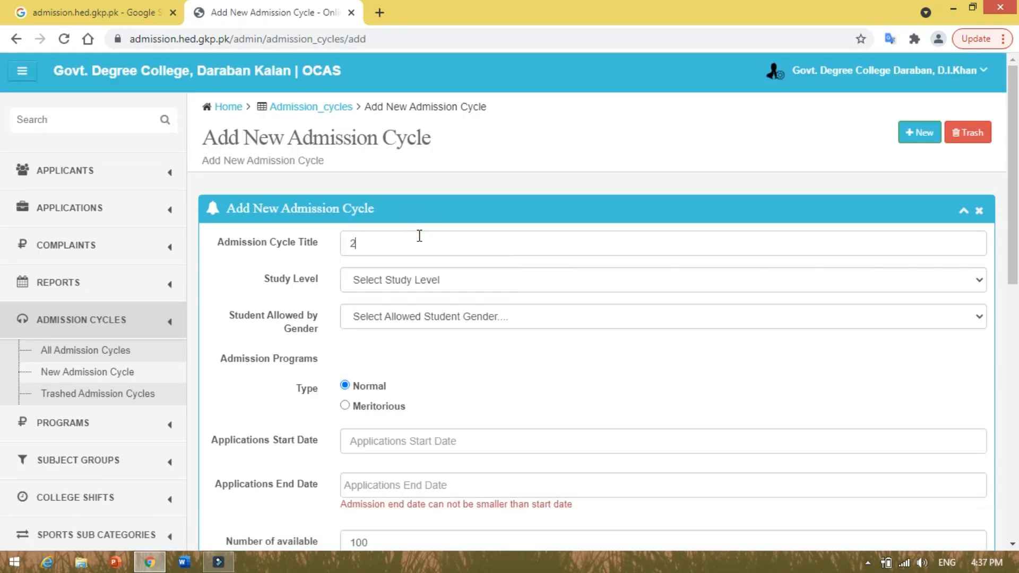
{"action": "type", "text": "nd cycle"}
{"action": "left_click", "coordinate": [406, 282]}
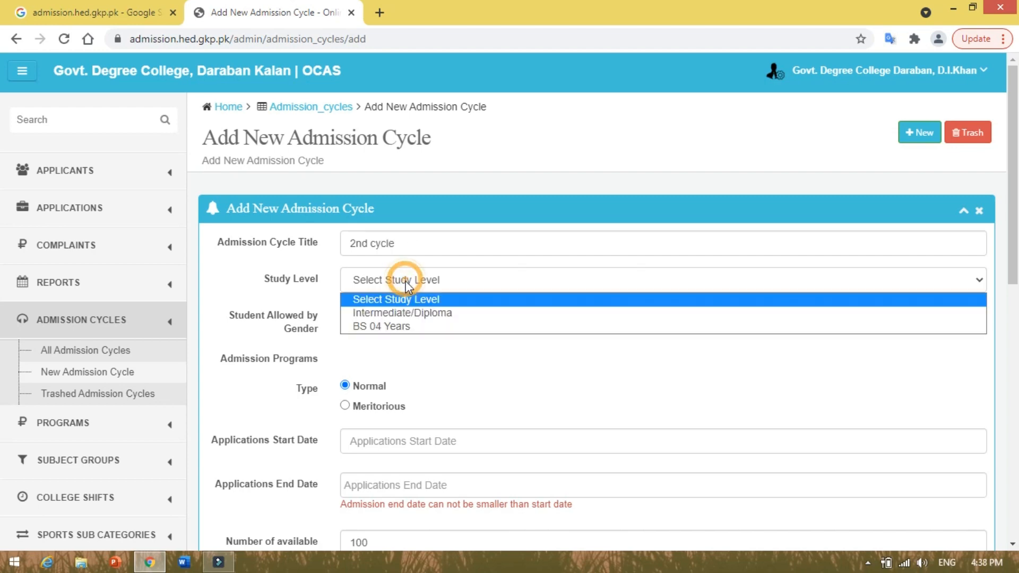
{"action": "left_click", "coordinate": [407, 312]}
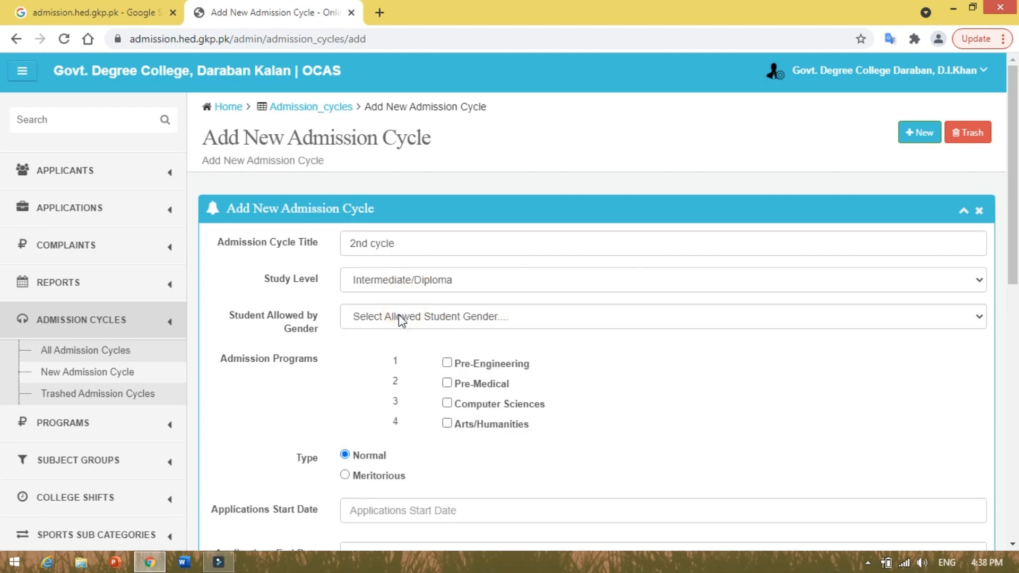
Include Pre-Engineering, Pre-Medical, Computer Sciences and Arts/Humanities in the admission cycle and set its type to Meritorious.
{"action": "left_click", "coordinate": [447, 363]}
{"action": "left_click", "coordinate": [447, 382]}
{"action": "left_click", "coordinate": [448, 404]}
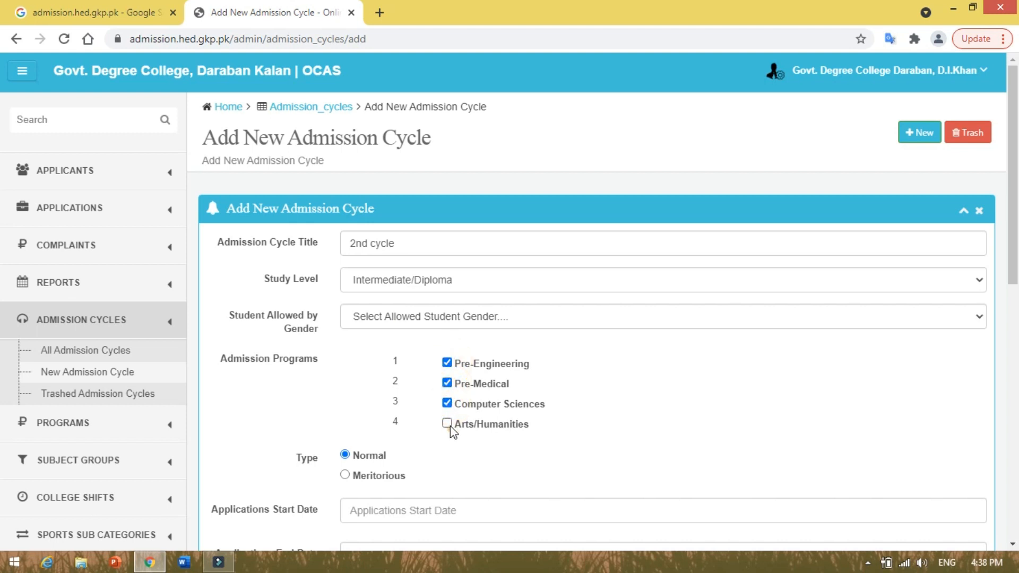
{"action": "left_click", "coordinate": [448, 425]}
{"action": "left_click", "coordinate": [344, 475]}
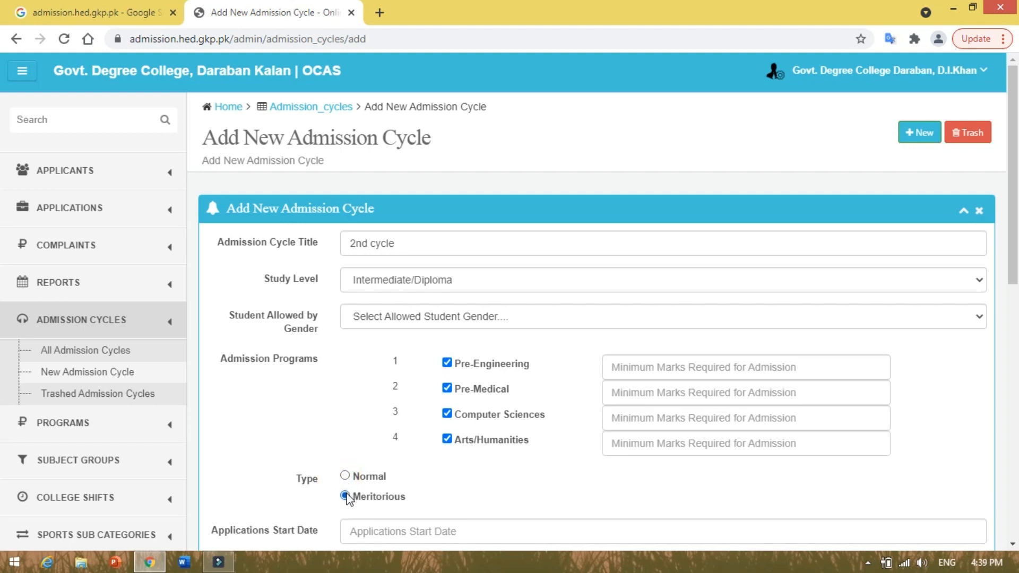
Go through the minimum required marks fields of the four admission programs without entering values.
{"action": "left_click", "coordinate": [722, 370]}
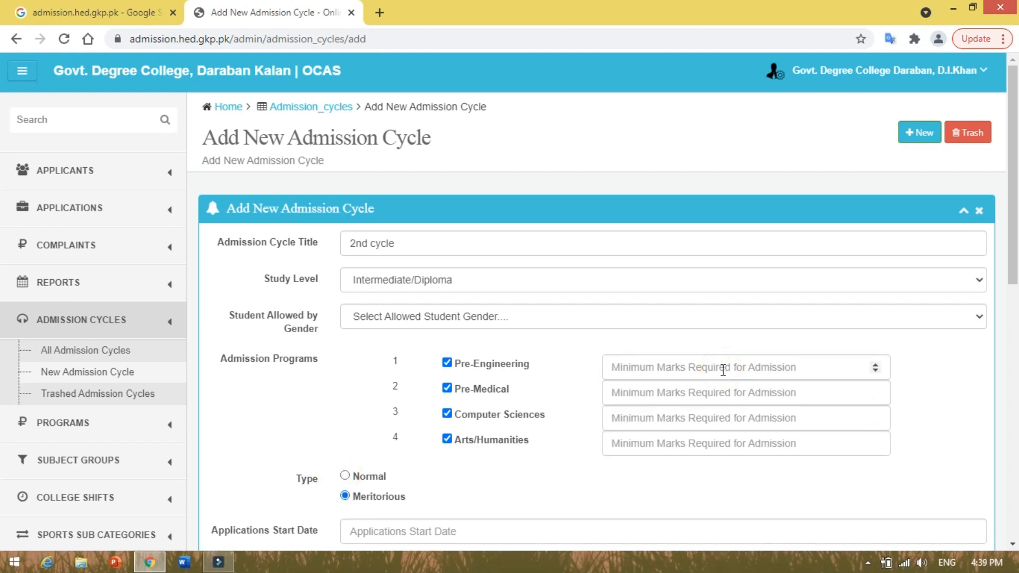
{"action": "left_click", "coordinate": [633, 391]}
{"action": "left_click", "coordinate": [632, 417]}
{"action": "left_click", "coordinate": [635, 440]}
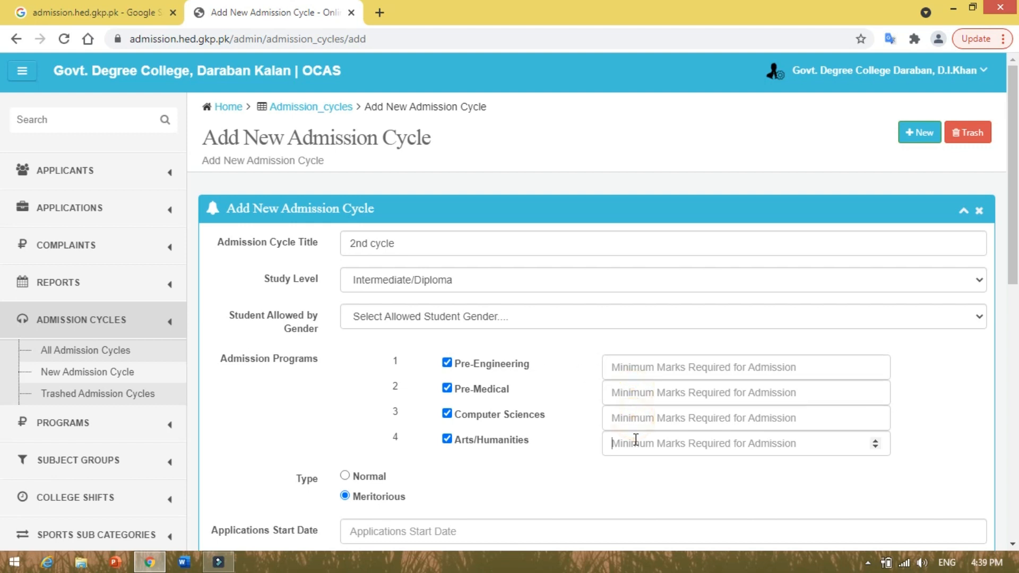
Set the minimum marks required for admission to Pre-Engineering to 800.
{"action": "left_click", "coordinate": [636, 366]}
{"action": "type", "text": "100"}
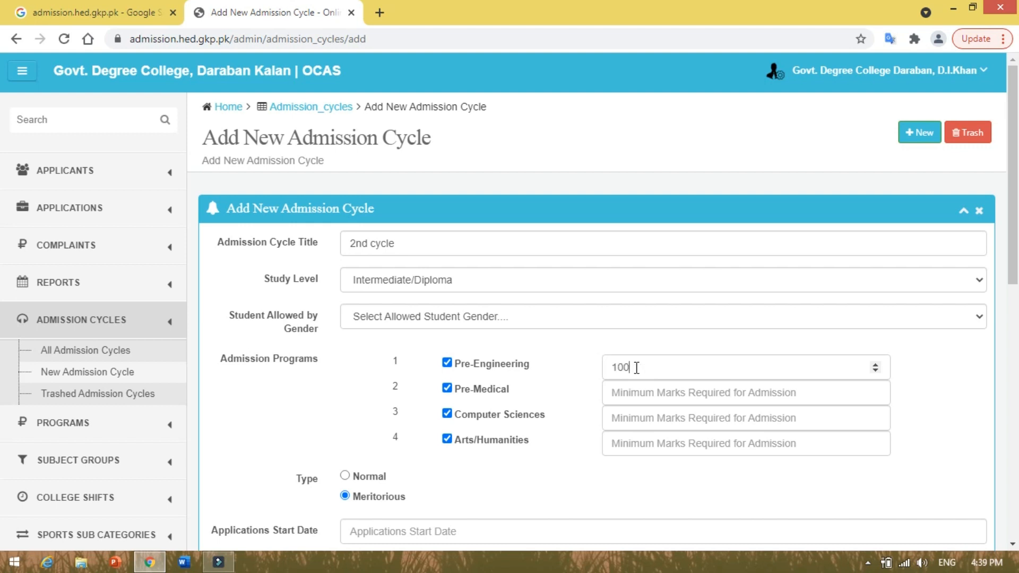
{"action": "key", "text": "BackSpace"}
{"action": "key", "text": "BackSpace"}
{"action": "key", "text": "BackSpace"}
{"action": "type", "text": "1"}
{"action": "key", "text": "BackSpace"}
{"action": "key", "text": "BackSpace"}
{"action": "key", "text": "BackSpace"}
{"action": "type", "text": "800"}
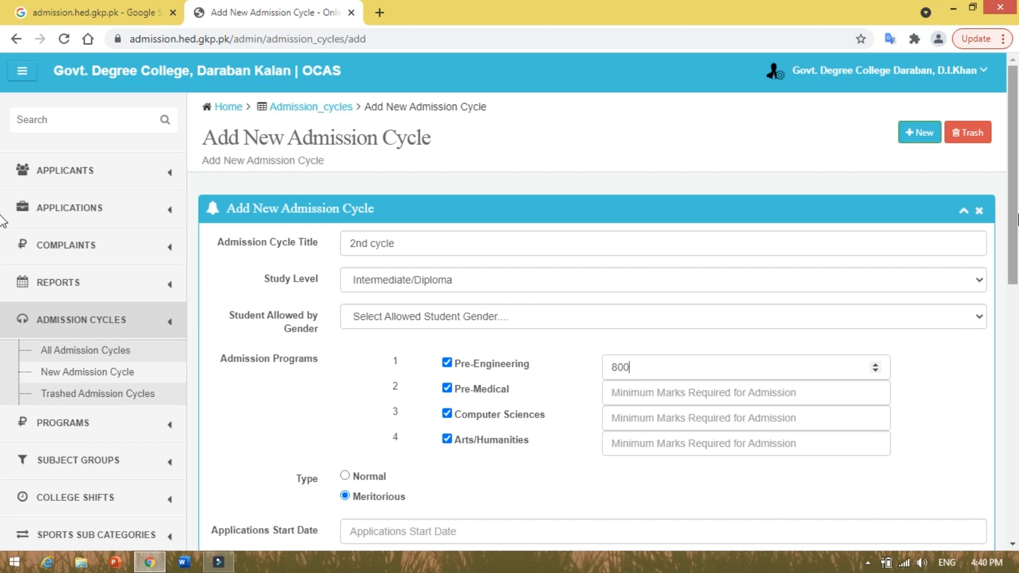
Change the admission cycle's type to Normal and set its application period from 06-09-2021 to 21-09-2021.
{"action": "scroll", "coordinate": [396, 395], "scroll_direction": "down", "scroll_amount": 2}
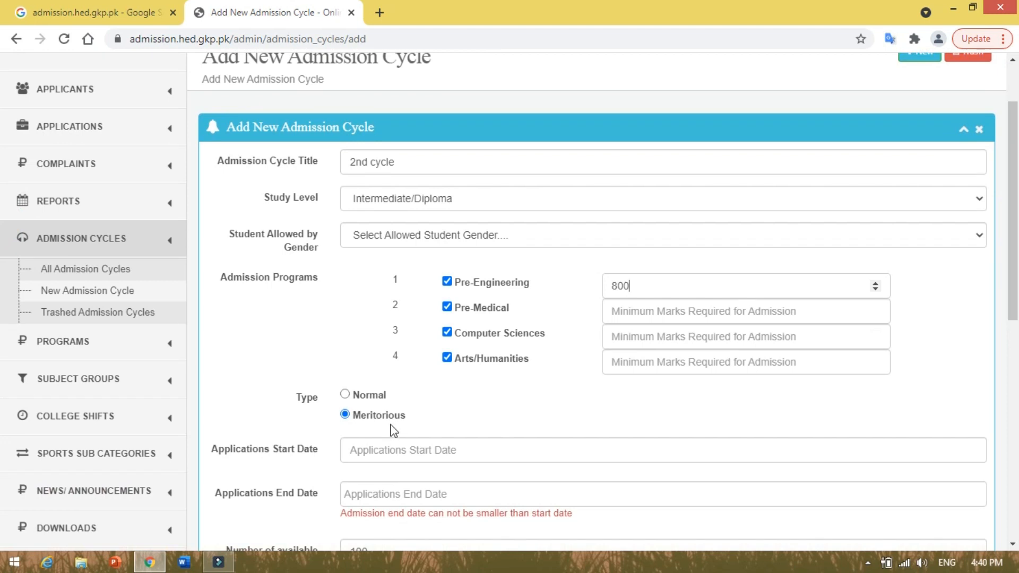
{"action": "left_click", "coordinate": [345, 395]}
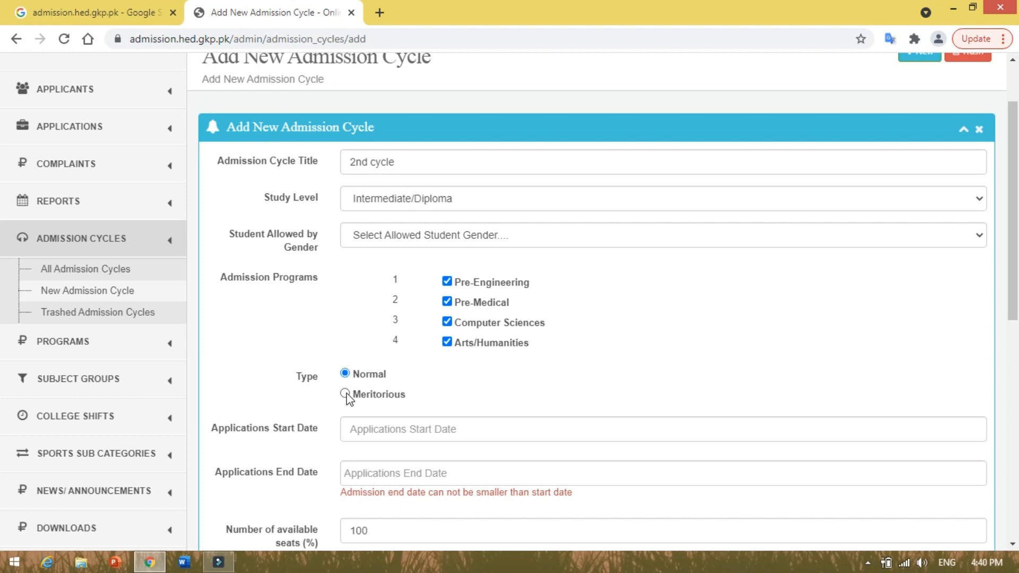
{"action": "left_click", "coordinate": [387, 430]}
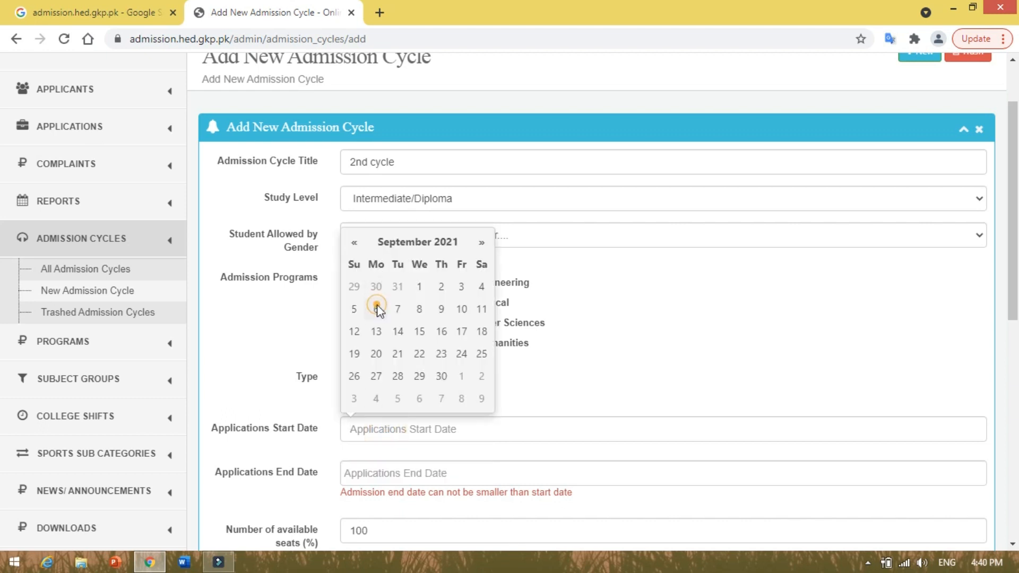
{"action": "left_click", "coordinate": [378, 311]}
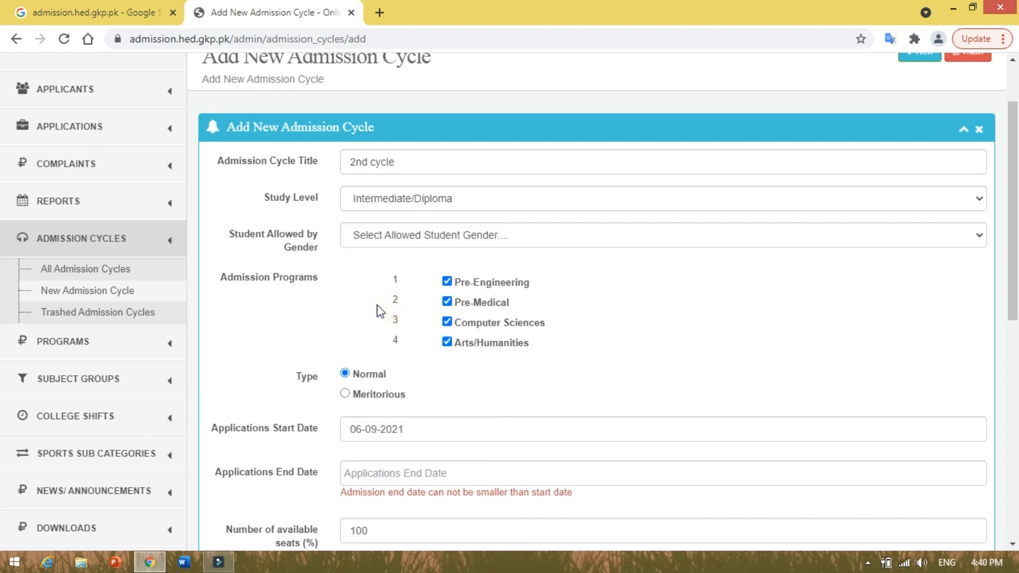
{"action": "left_click", "coordinate": [396, 473]}
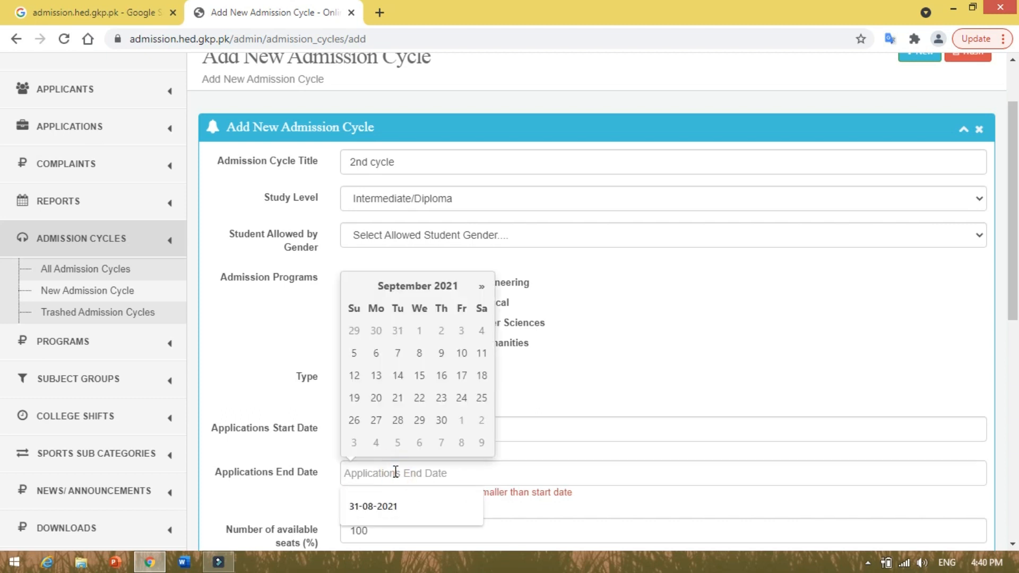
{"action": "left_click", "coordinate": [397, 399]}
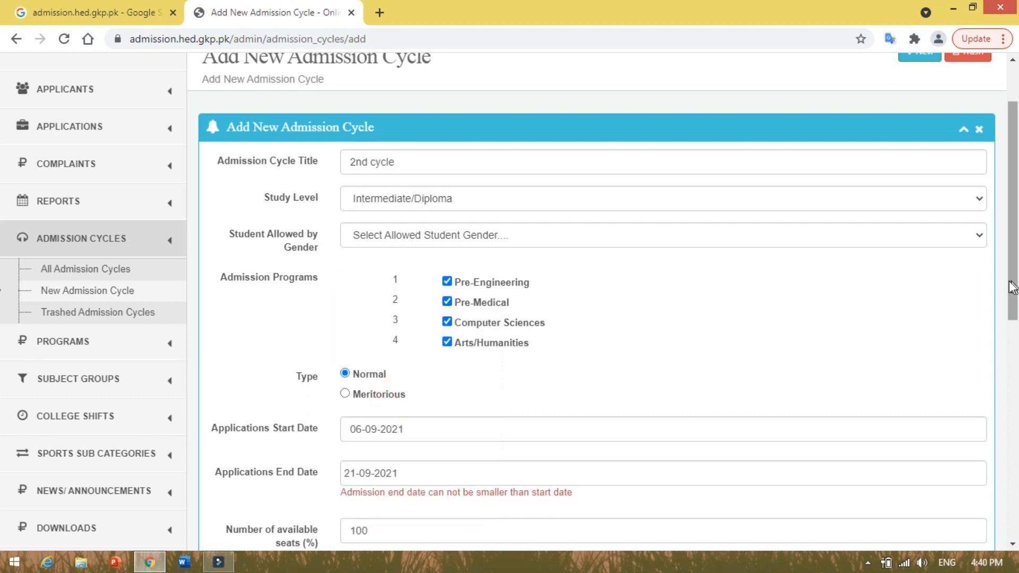
Set the number of available seats to 50 percent and try to save the admission cycle.
{"action": "left_click_drag", "start_coordinate": [1012, 288], "coordinate": [1012, 353]}
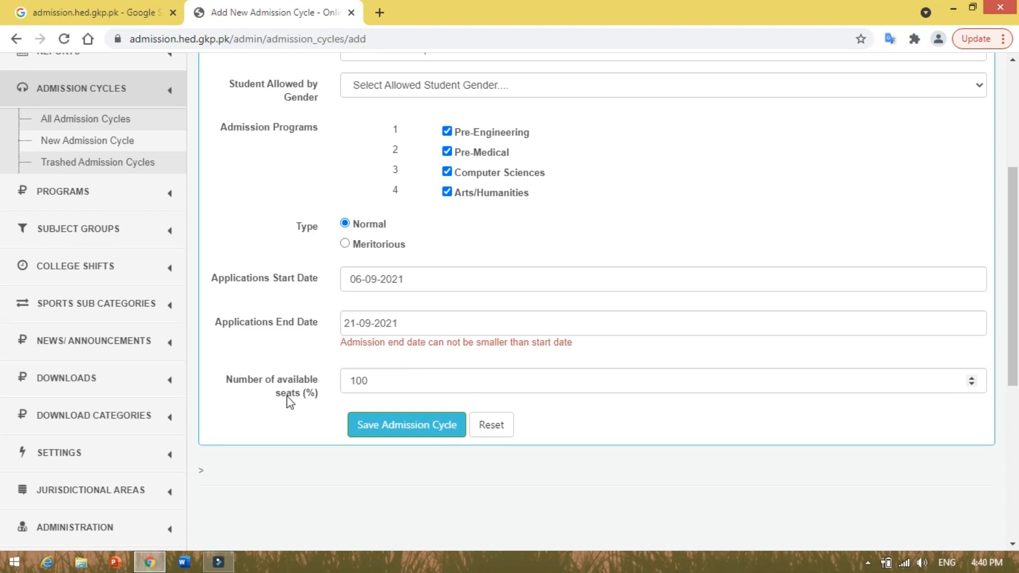
{"action": "left_click", "coordinate": [376, 382]}
{"action": "key", "text": "BackSpace"}
{"action": "key", "text": "BackSpace"}
{"action": "key", "text": "BackSpace"}
{"action": "type", "text": "50"}
{"action": "left_click", "coordinate": [400, 436]}
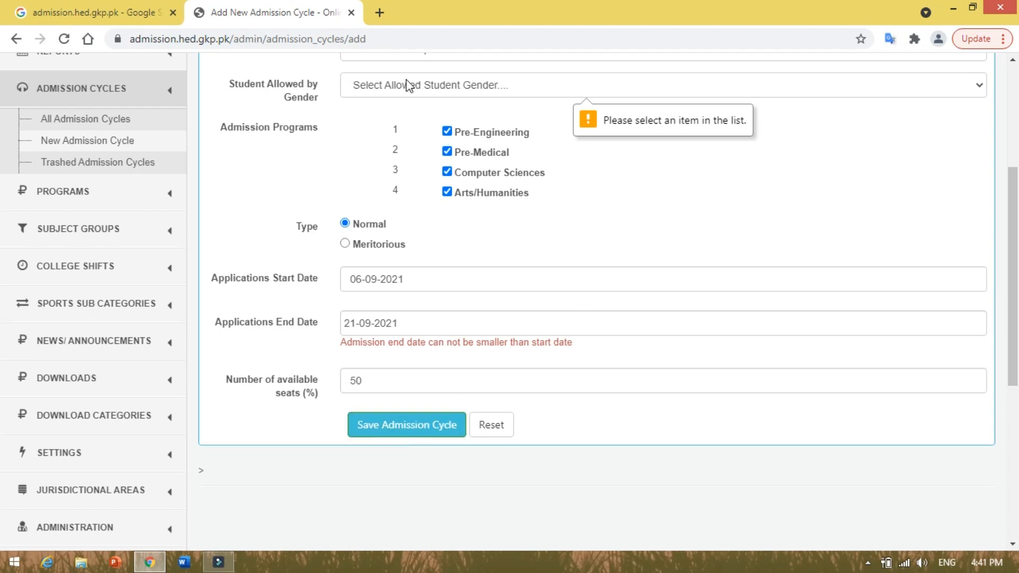
Set the allowed student gender to Male and open the list of all admission cycles.
{"action": "scroll", "coordinate": [598, 167], "scroll_direction": "up", "scroll_amount": 1}
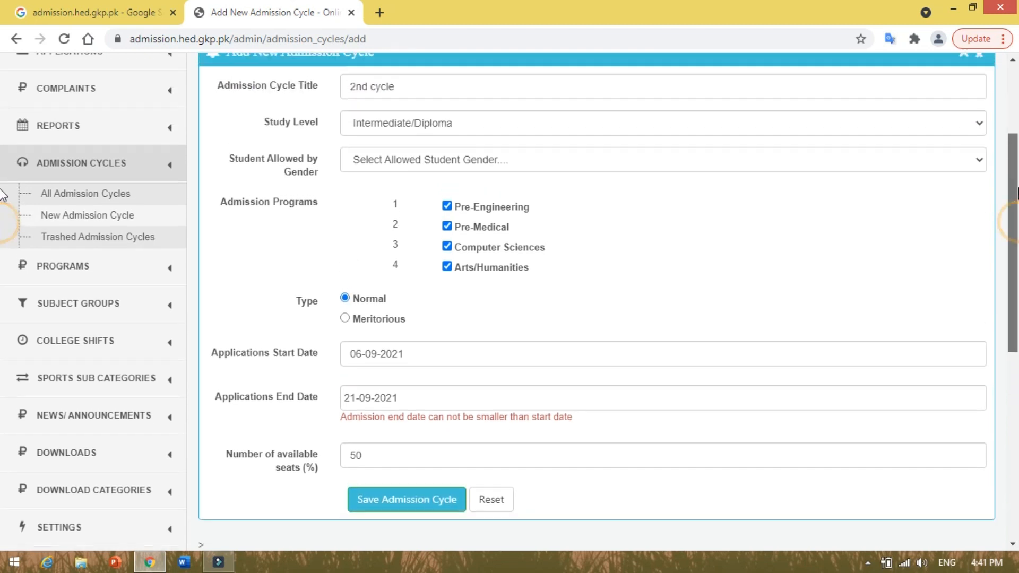
{"action": "left_click", "coordinate": [490, 166]}
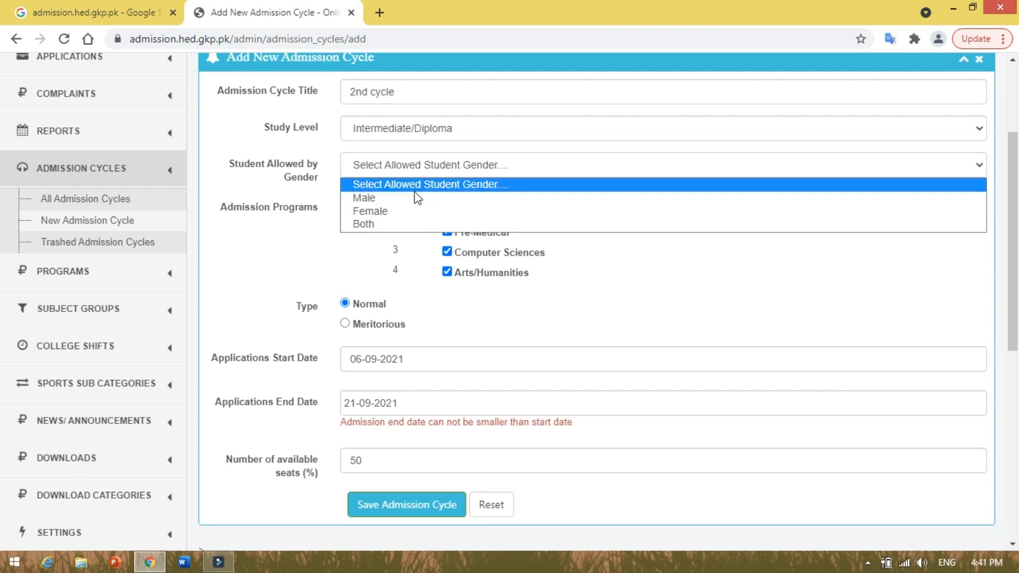
{"action": "left_click", "coordinate": [398, 198]}
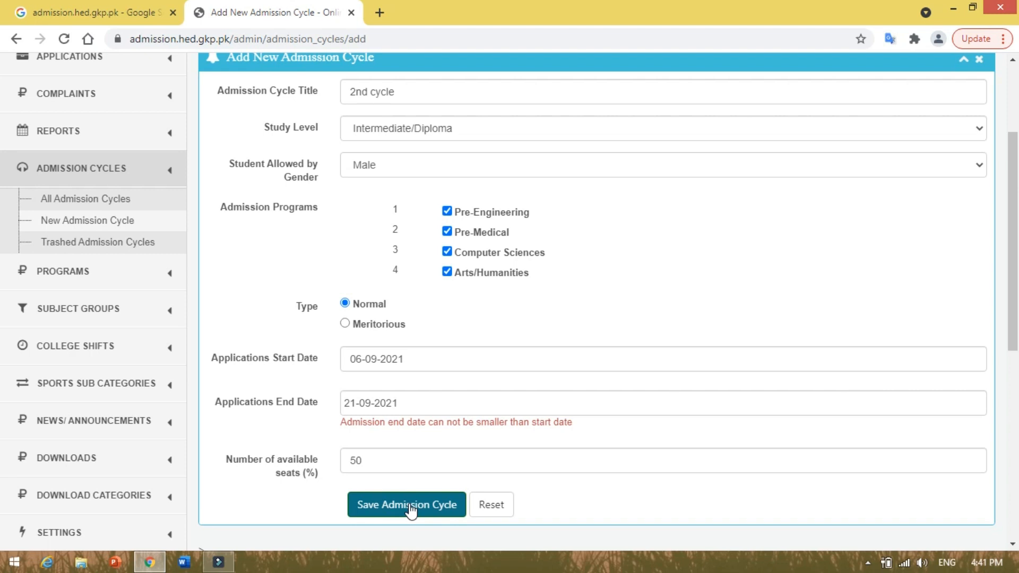
{"action": "left_click", "coordinate": [85, 200]}
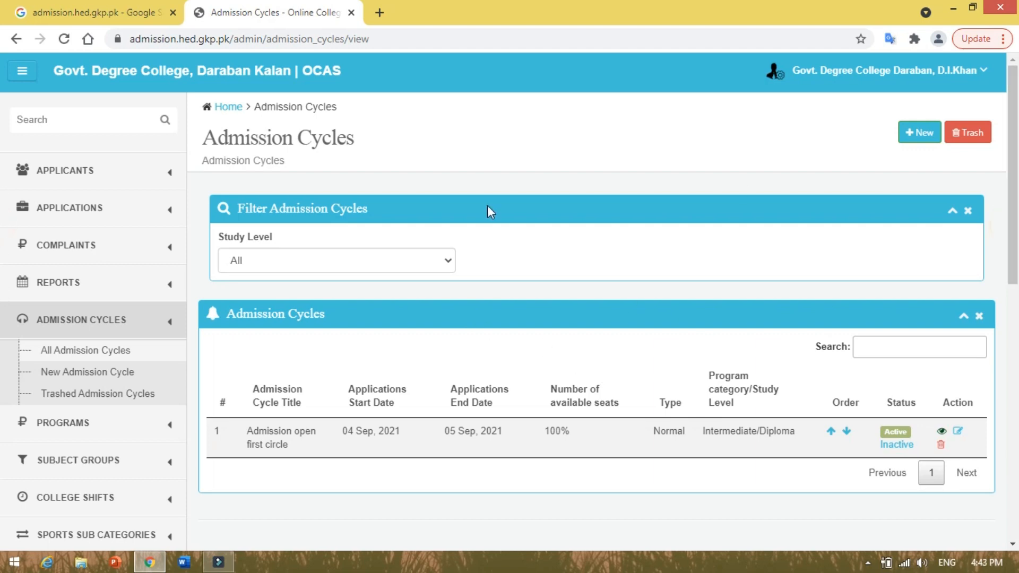
Filter all applications by the Intermediate/Diploma study level and the "Admission open first circle" cycle, and review the listed applicants' marks, programs and quotas.
{"action": "left_click", "coordinate": [90, 213]}
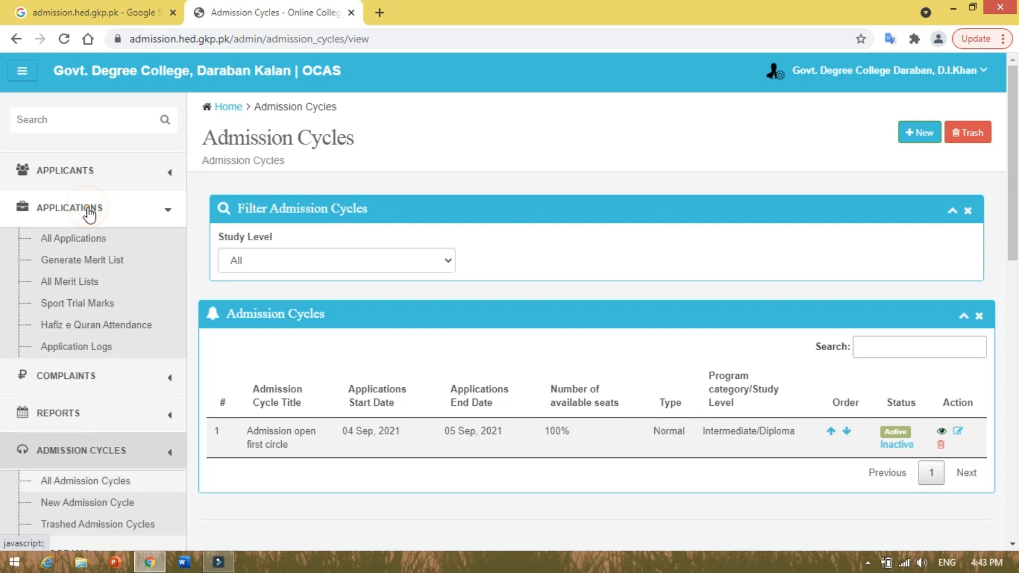
{"action": "left_click", "coordinate": [80, 238]}
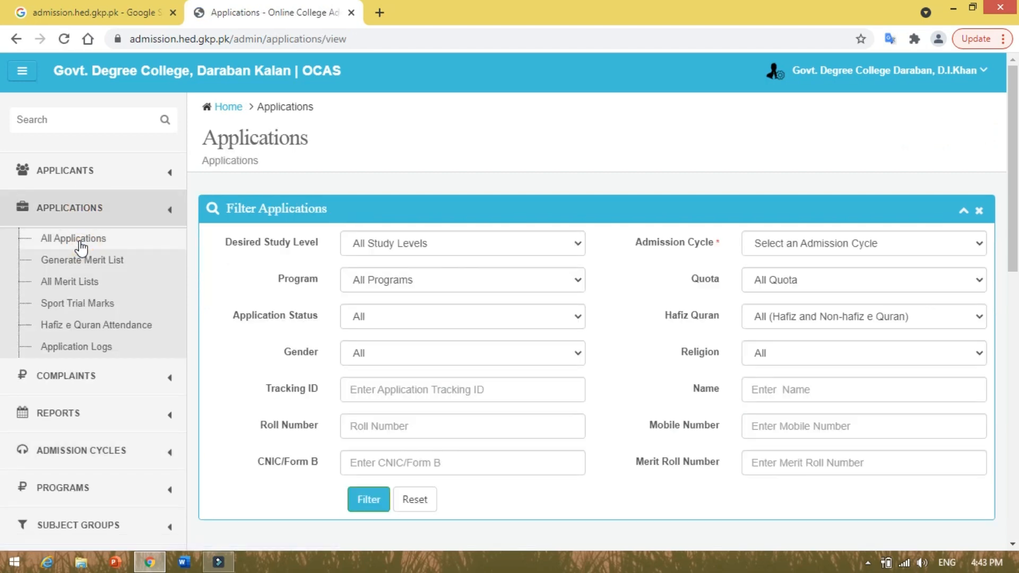
{"action": "left_click", "coordinate": [402, 245]}
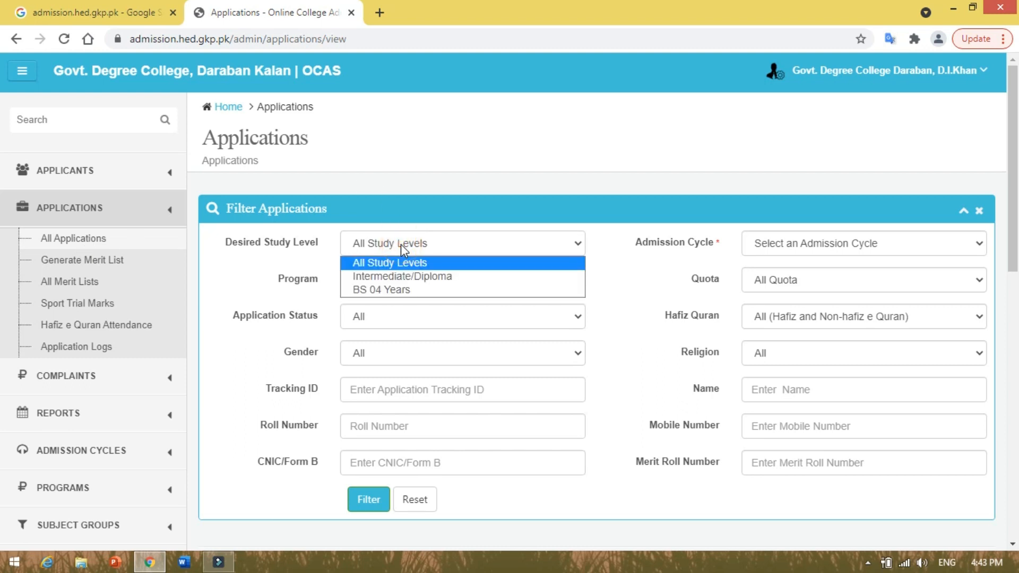
{"action": "left_click", "coordinate": [414, 276]}
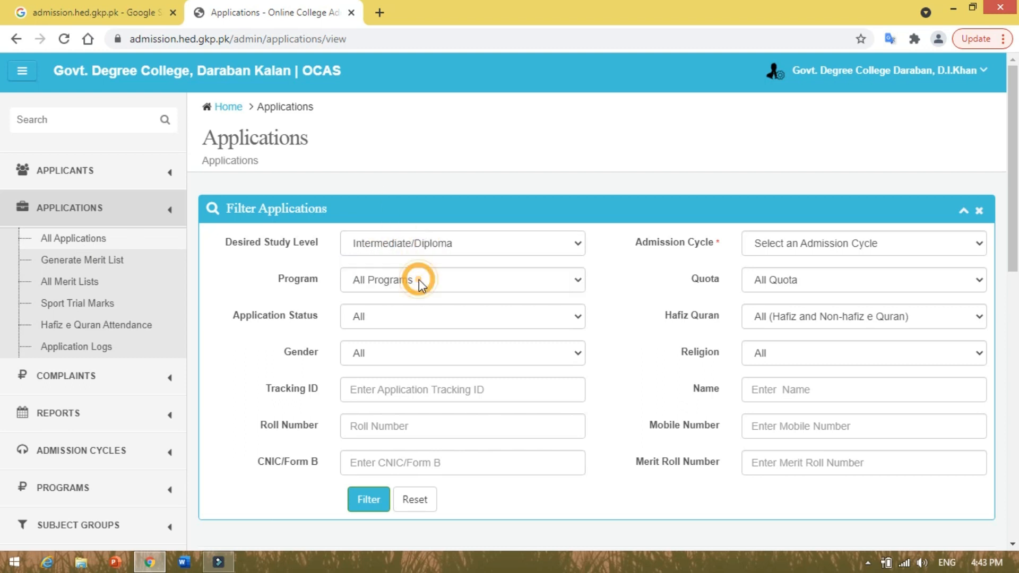
{"action": "left_click", "coordinate": [782, 254]}
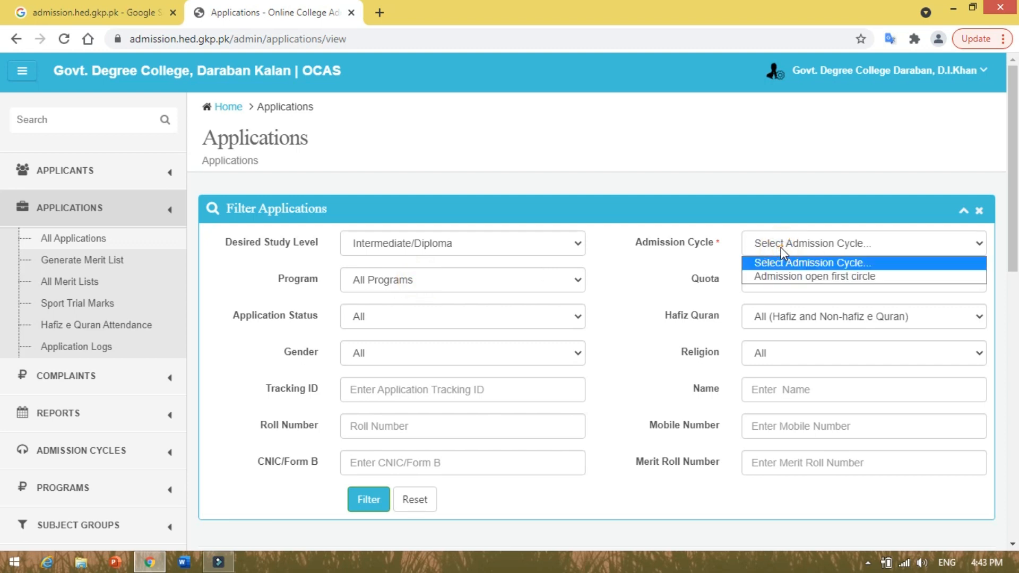
{"action": "left_click", "coordinate": [801, 276]}
{"action": "left_click_drag", "start_coordinate": [1006, 228], "coordinate": [998, 270]}
{"action": "left_click", "coordinate": [358, 438]}
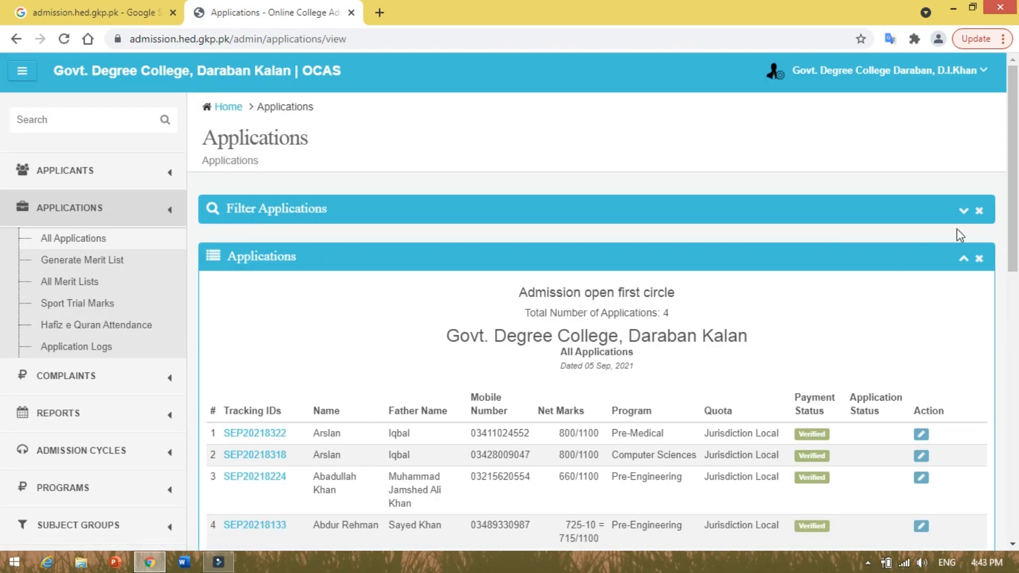
{"action": "left_click_drag", "start_coordinate": [1011, 234], "coordinate": [1002, 279]}
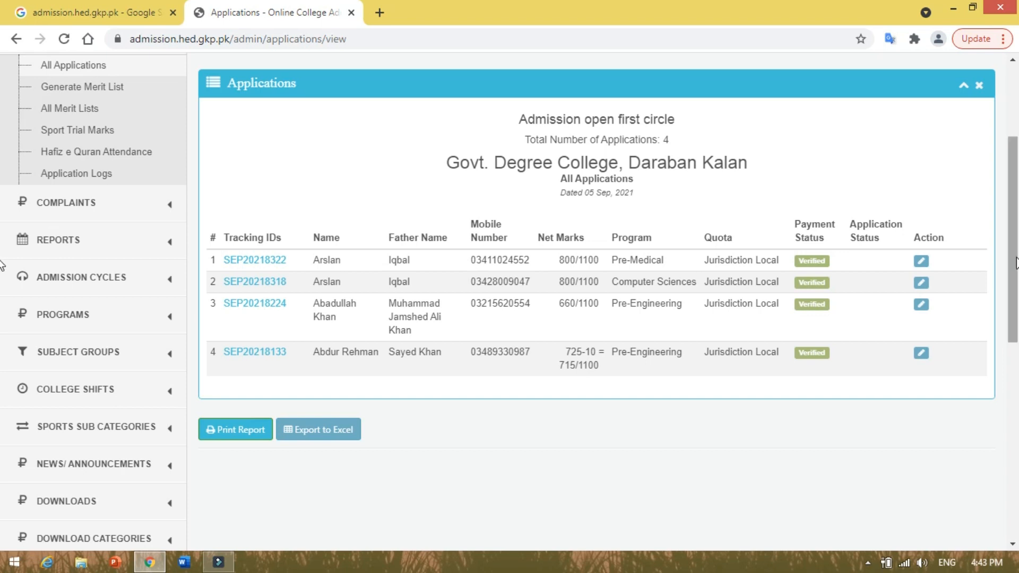
{"action": "left_click_drag", "start_coordinate": [1013, 258], "coordinate": [1013, 191]}
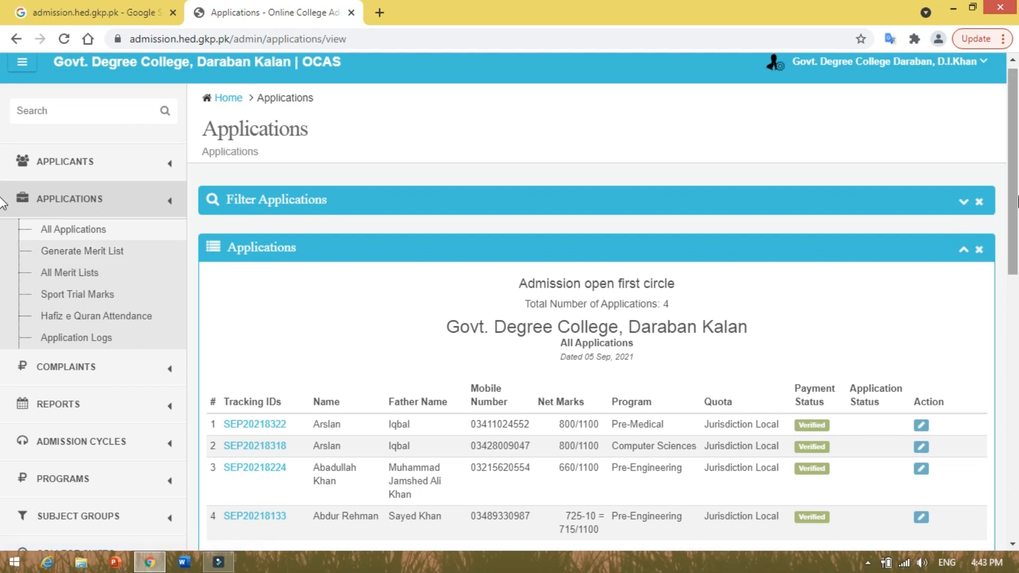
{"action": "left_click_drag", "start_coordinate": [1013, 205], "coordinate": [1013, 250]}
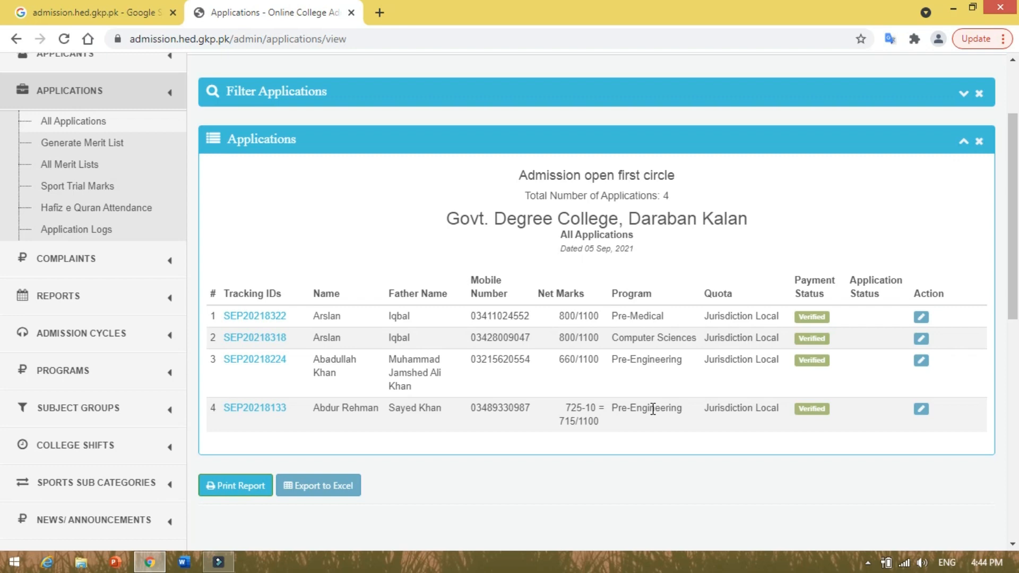
Start a merit list for the Intermediate/Diploma study level, the "Admission open first circle" cycle and the Pre-Engineering program.
{"action": "left_click", "coordinate": [90, 146]}
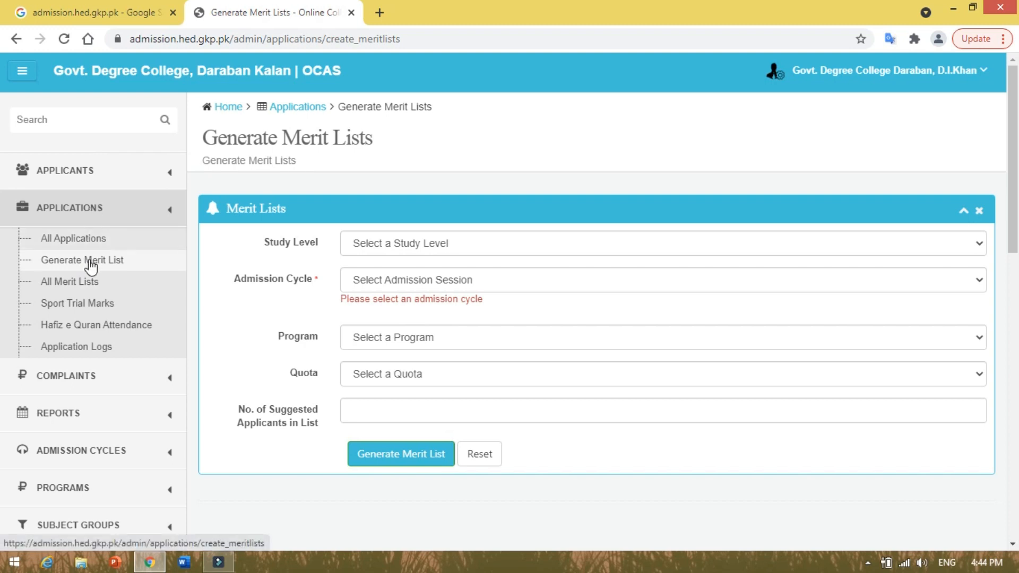
{"action": "left_click", "coordinate": [410, 242]}
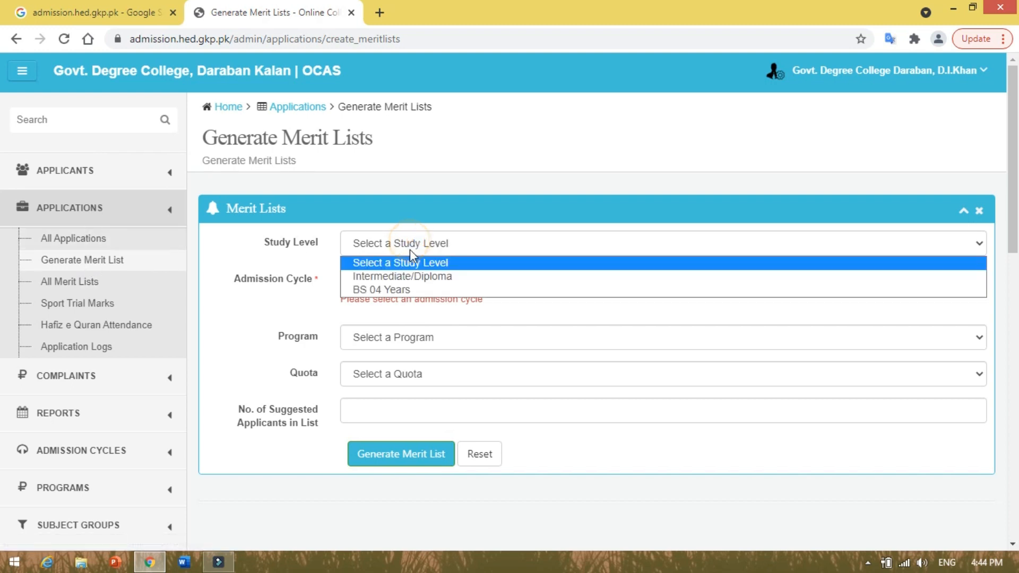
{"action": "left_click", "coordinate": [412, 277]}
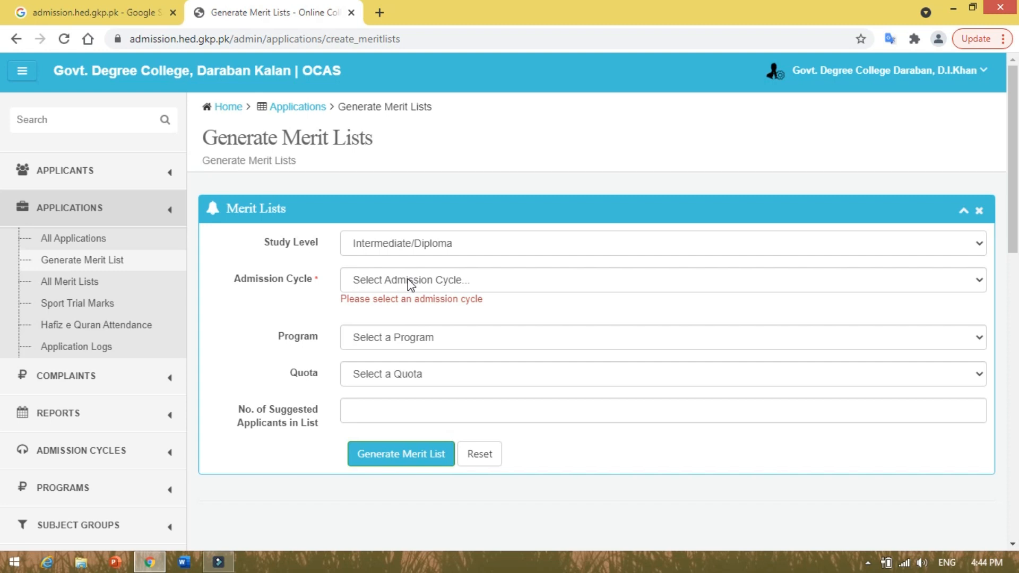
{"action": "left_click", "coordinate": [410, 282]}
{"action": "left_click", "coordinate": [408, 314]}
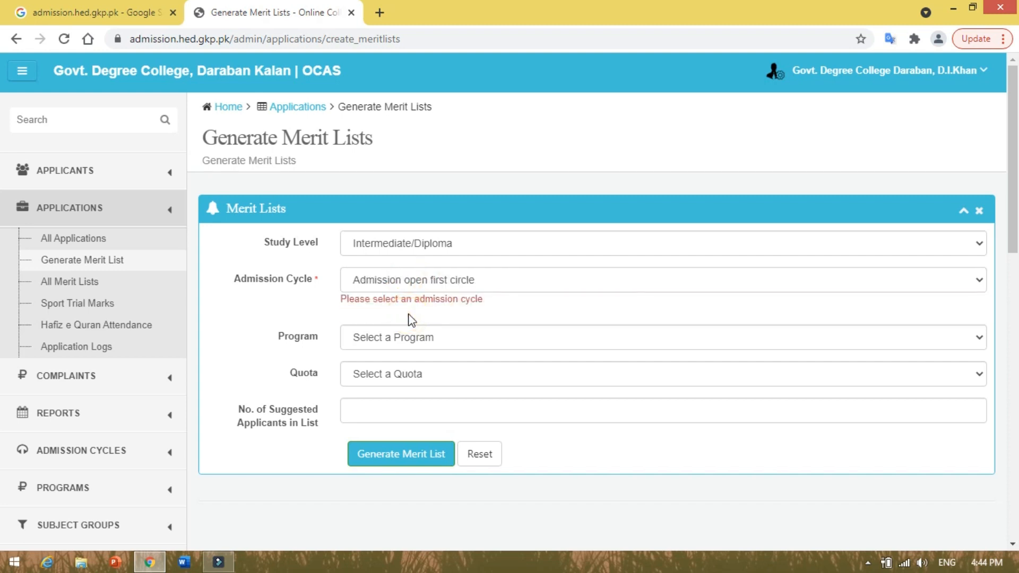
{"action": "left_click", "coordinate": [410, 339]}
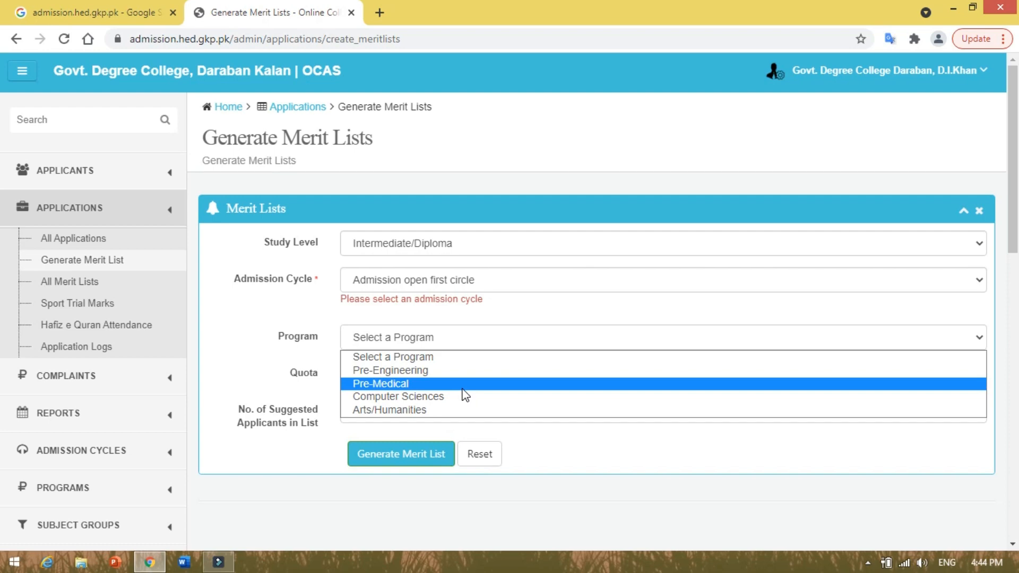
{"action": "left_click", "coordinate": [410, 370]}
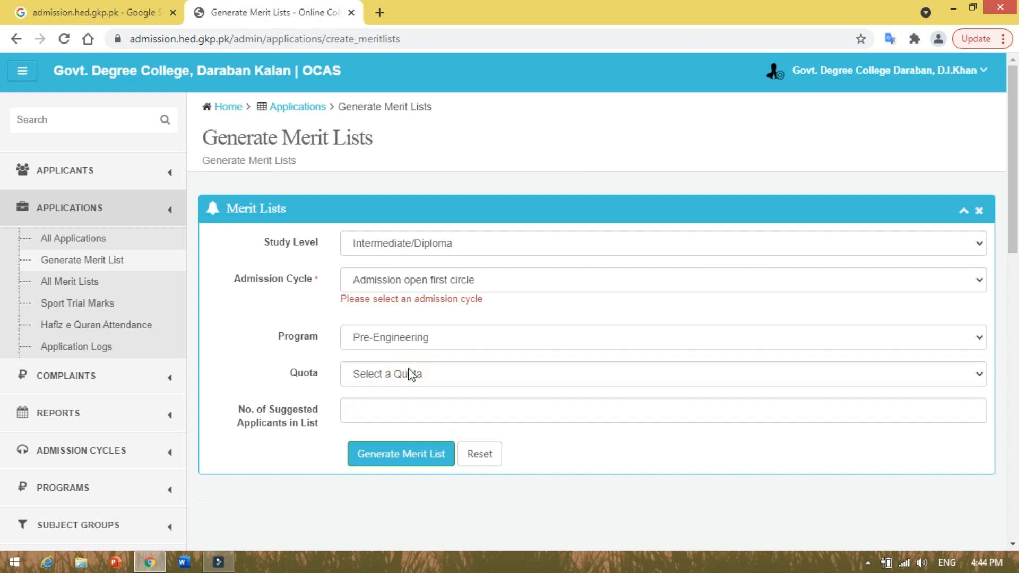
Choose the Jurisdiction Local quota for the merit list and check the number of suggested applicants.
{"action": "left_click", "coordinate": [399, 374]}
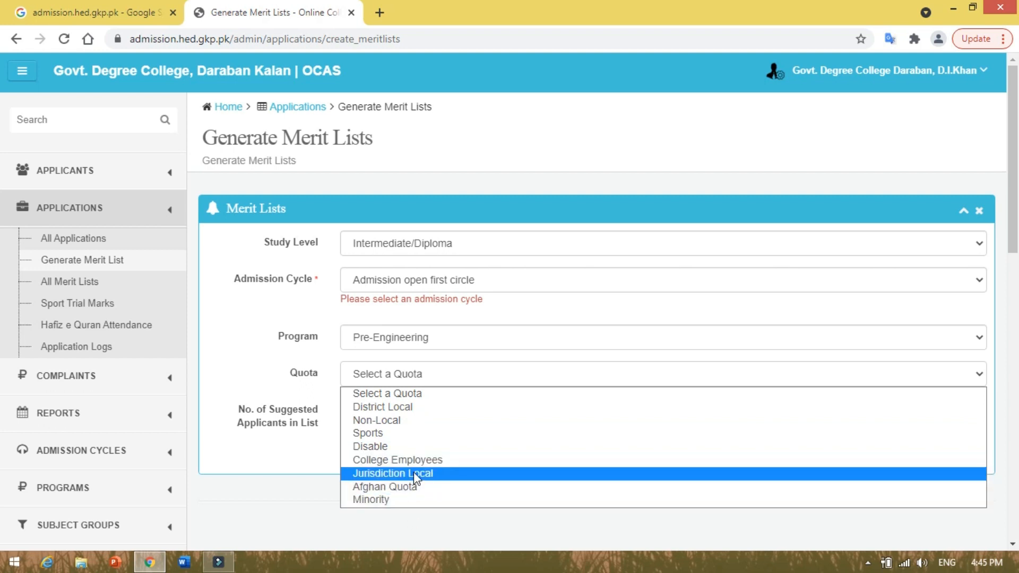
{"action": "left_click", "coordinate": [412, 472]}
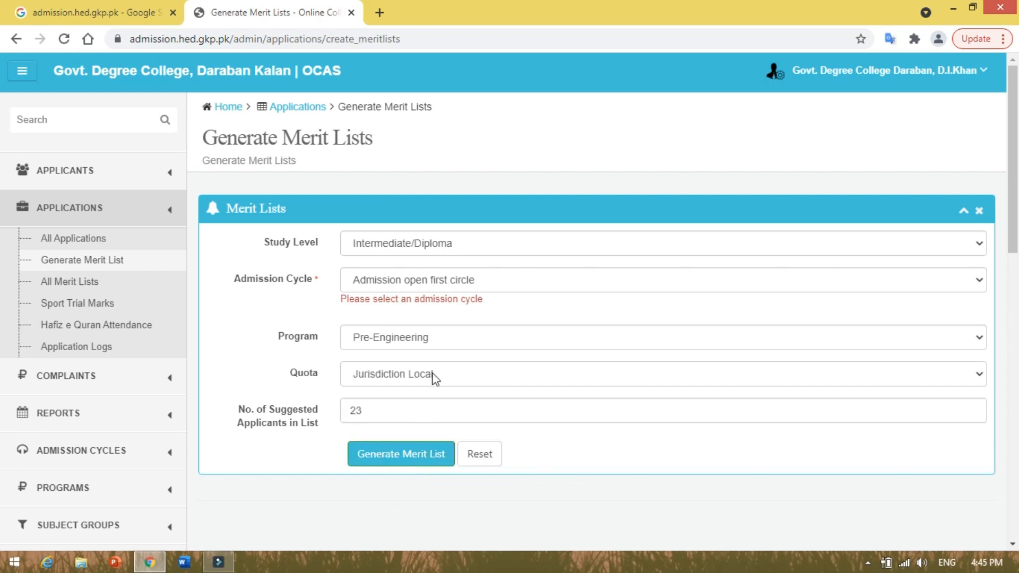
{"action": "left_click", "coordinate": [372, 414]}
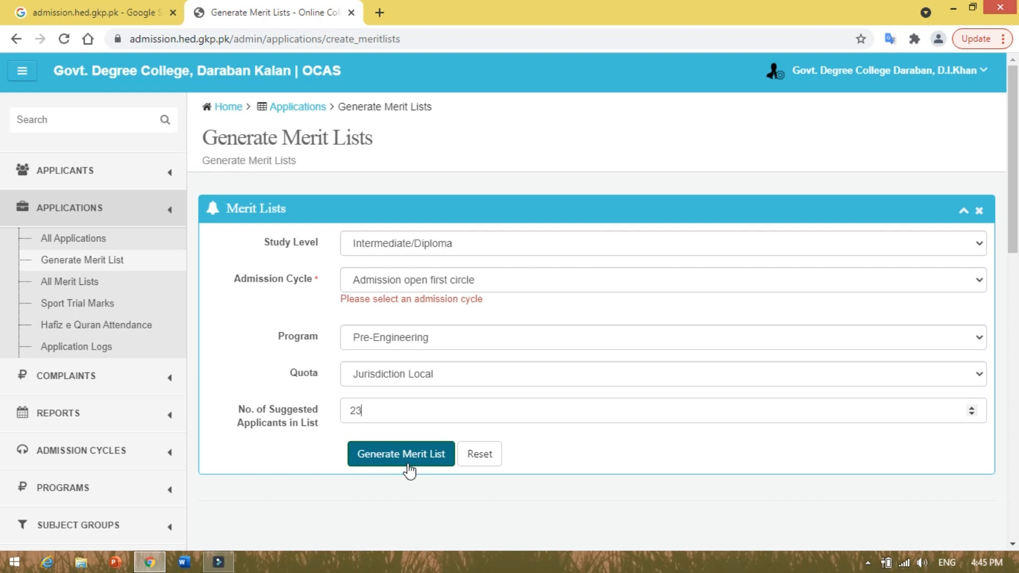
Change the merit list's quota to Sports and select the number of suggested applicants.
{"action": "left_click", "coordinate": [450, 374]}
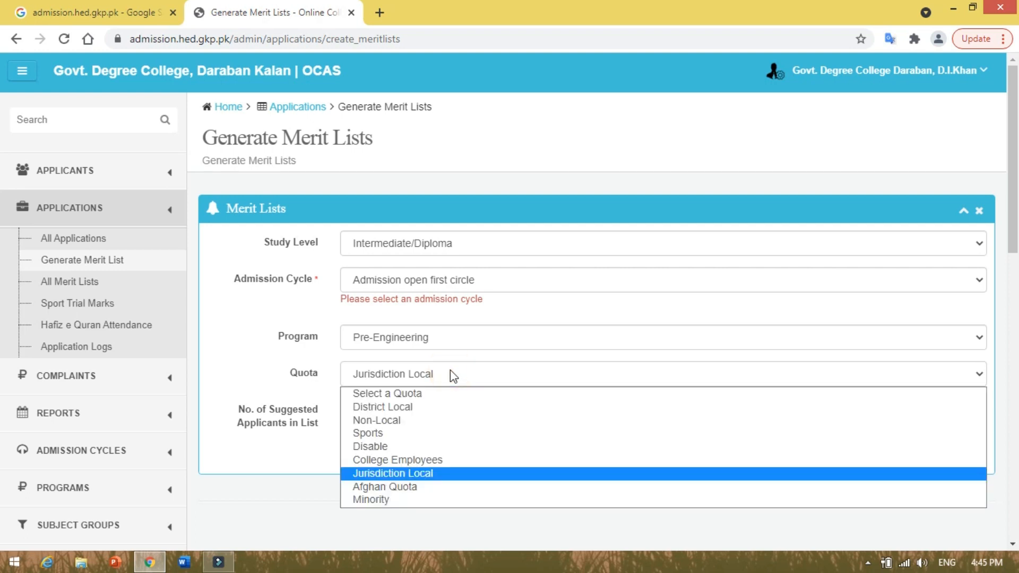
{"action": "left_click", "coordinate": [393, 433]}
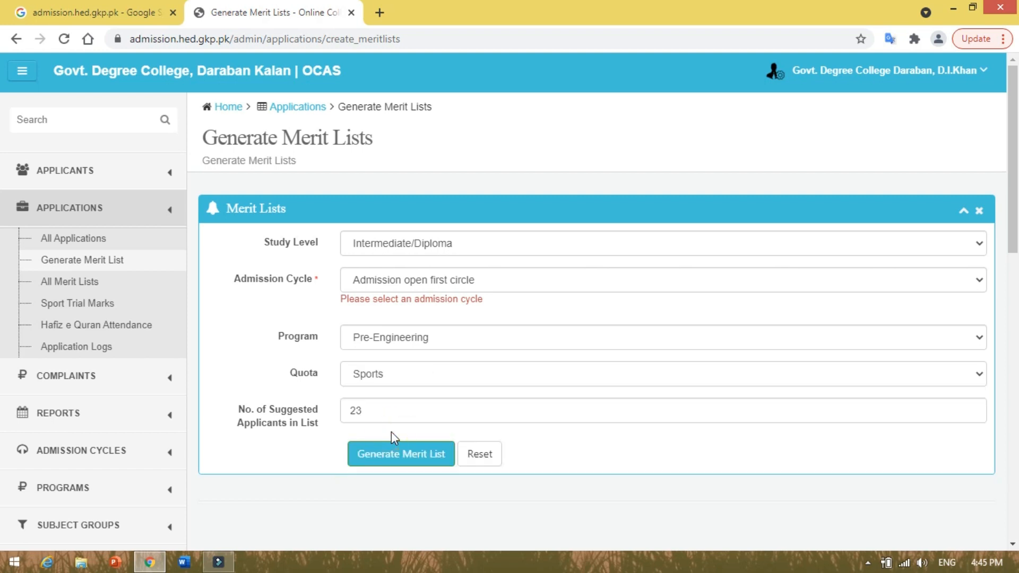
{"action": "double_click", "coordinate": [356, 411]}
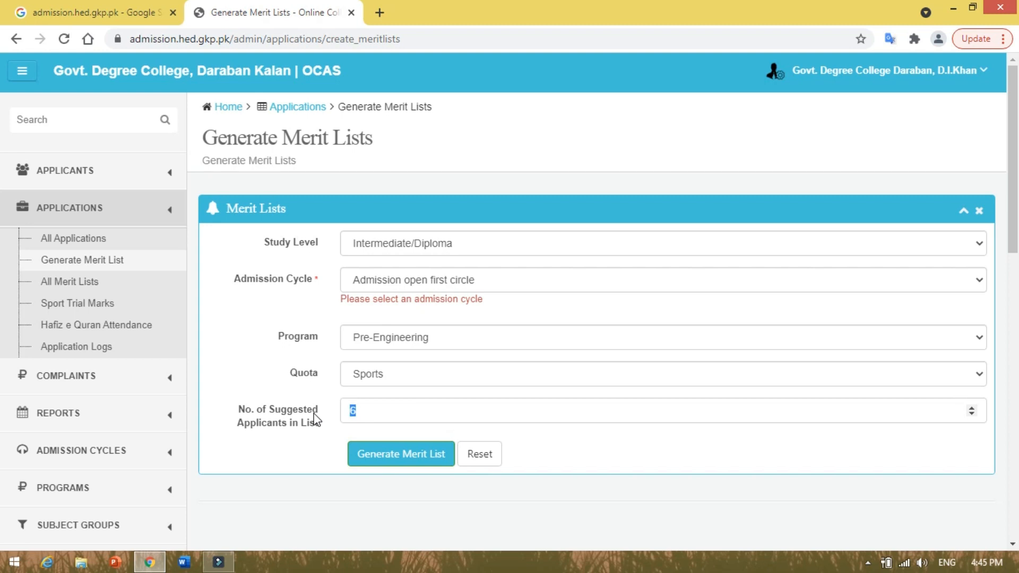
Change the merit list's quota to Minority and check its number of suggested applicants.
{"action": "left_click", "coordinate": [370, 378]}
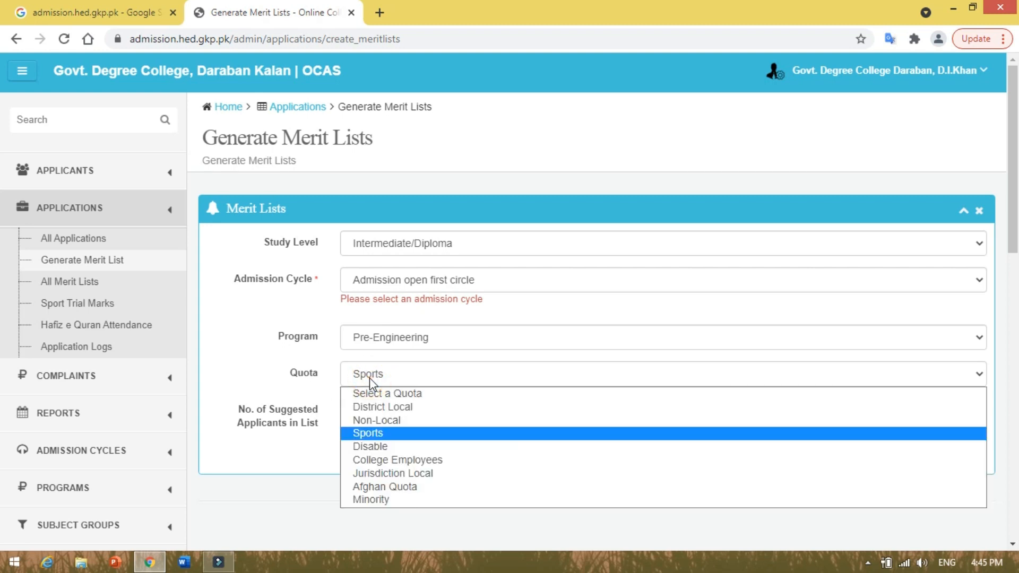
{"action": "left_click", "coordinate": [382, 499]}
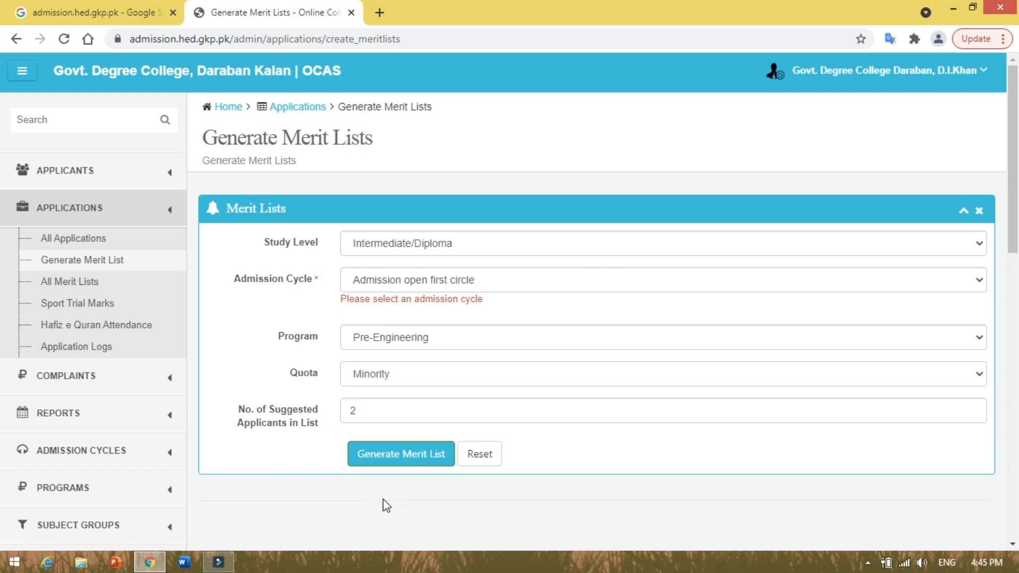
{"action": "double_click", "coordinate": [363, 410]}
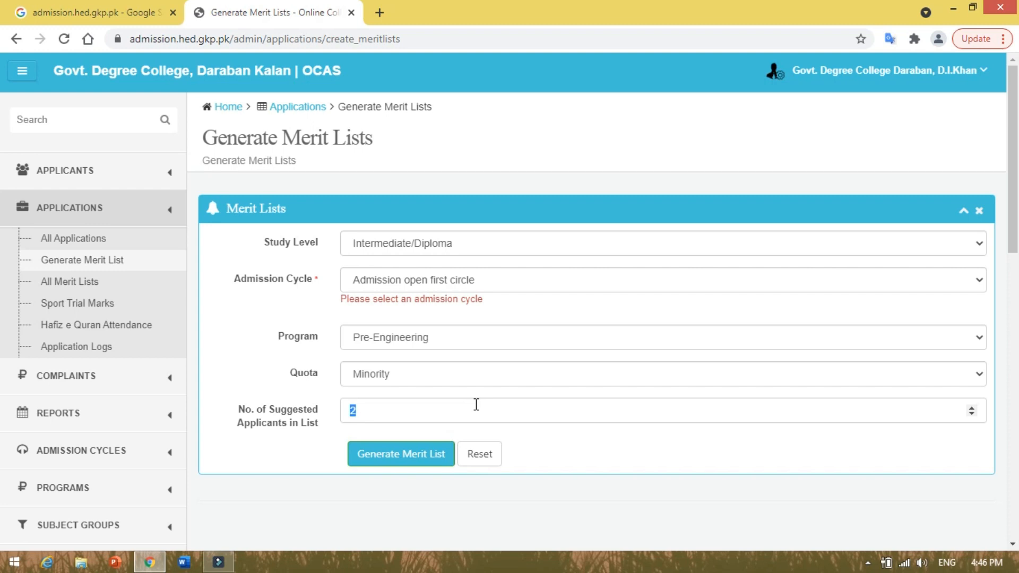
Generate the Pre-Engineering merit list for the Jurisdiction Local quota with 23 suggested applicants.
{"action": "left_click", "coordinate": [406, 376]}
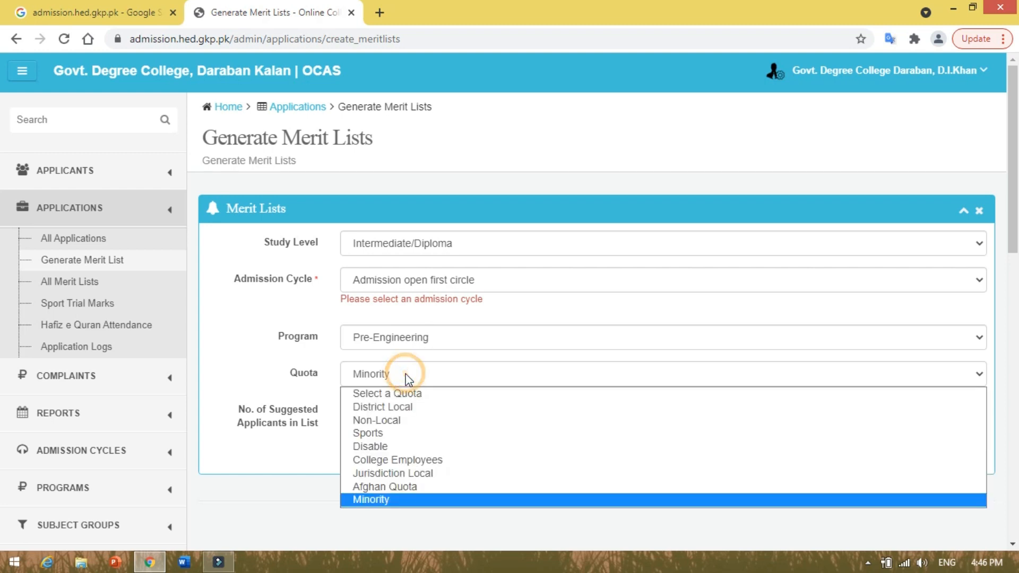
{"action": "left_click", "coordinate": [406, 474]}
{"action": "type", "text": "23"}
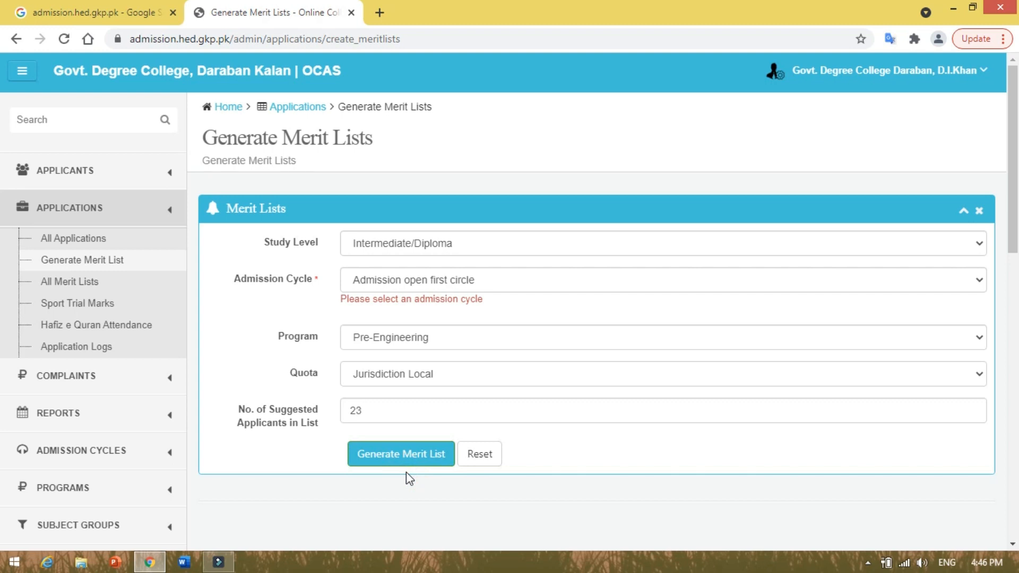
{"action": "left_click", "coordinate": [404, 464]}
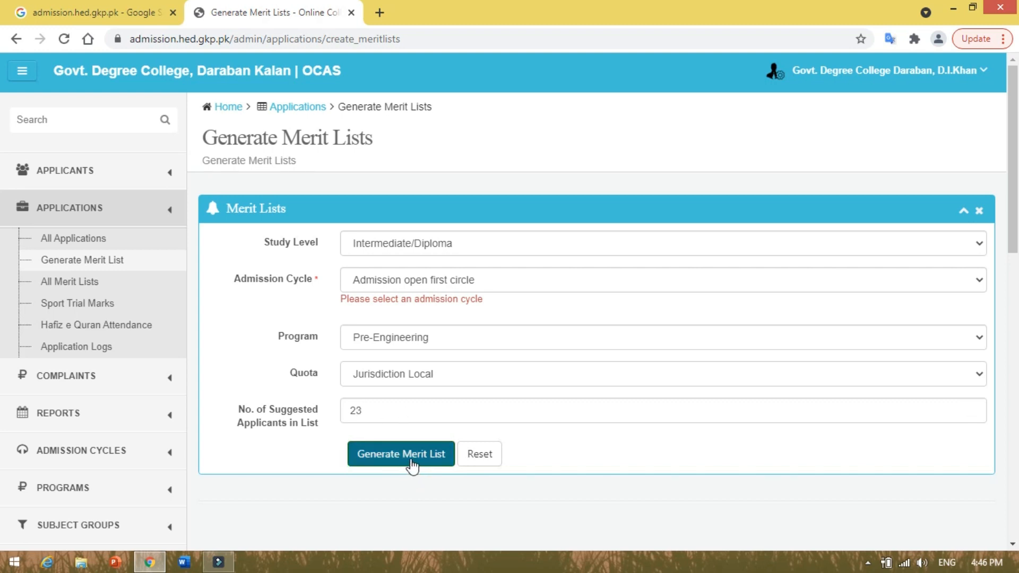
{"action": "left_click", "coordinate": [412, 466]}
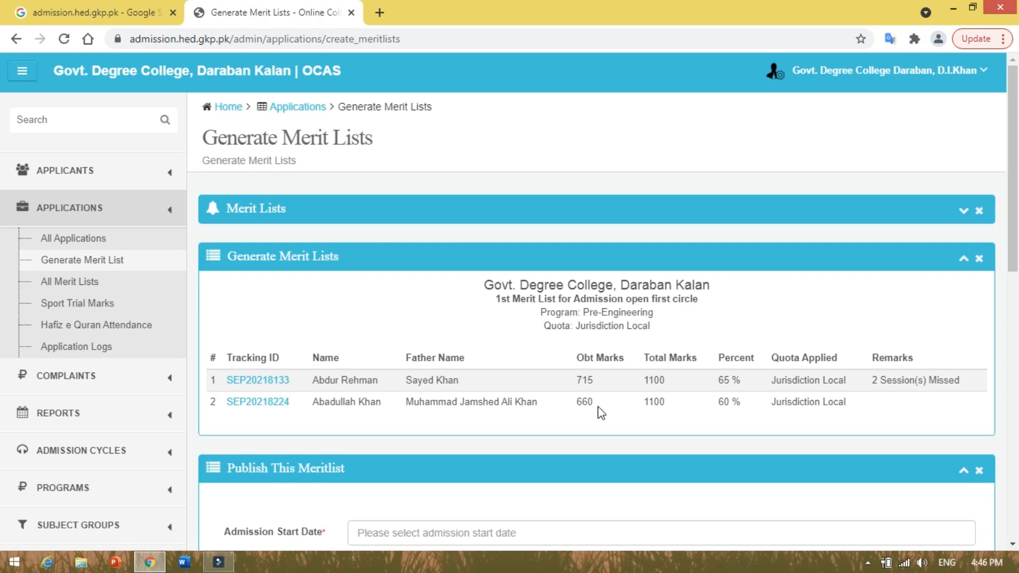
Review the generated merit list and its publishing form, and try to save the list without admission dates.
{"action": "left_click_drag", "start_coordinate": [1012, 260], "coordinate": [992, 445]}
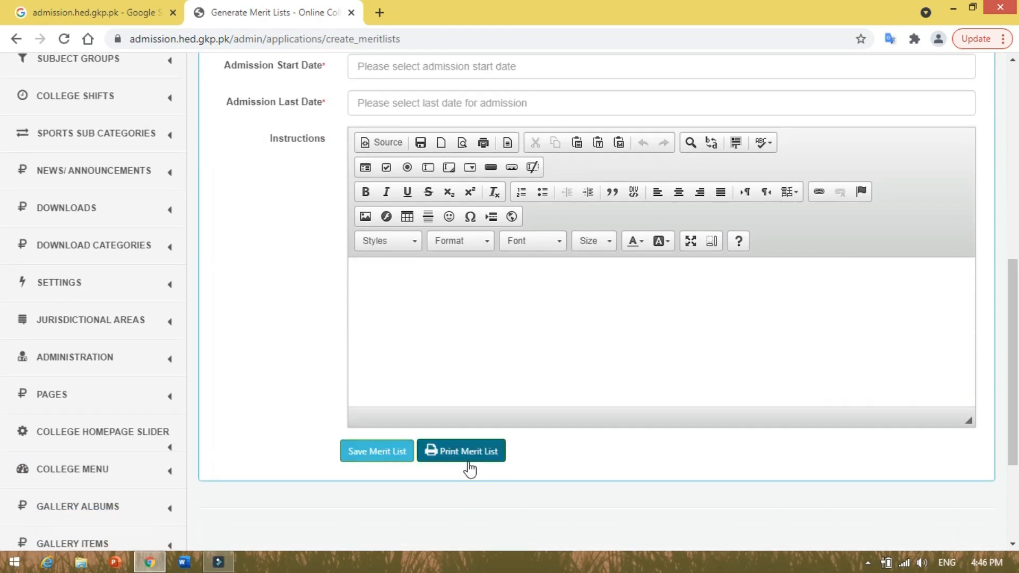
{"action": "left_click_drag", "start_coordinate": [1013, 377], "coordinate": [1013, 272]}
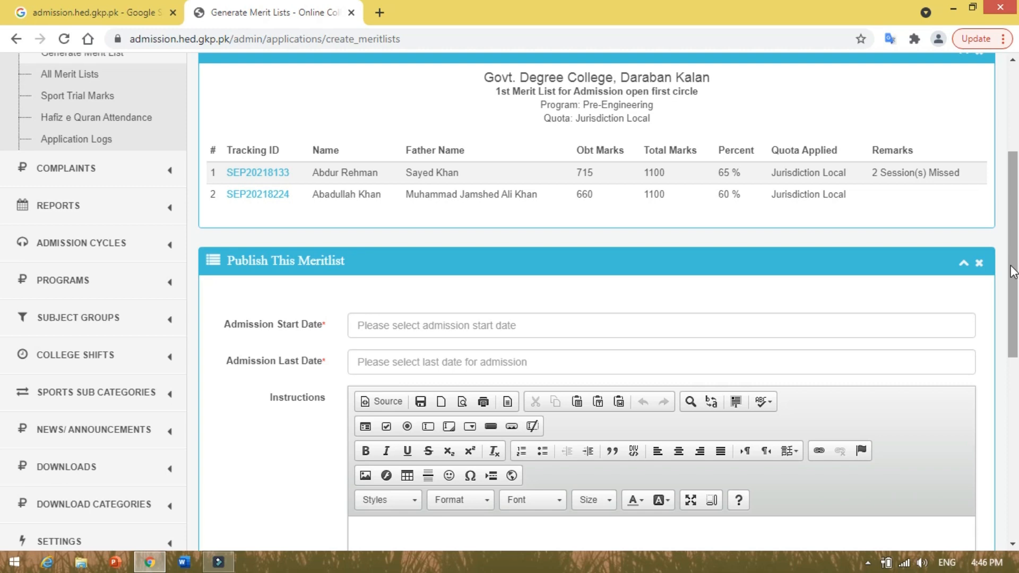
{"action": "left_click_drag", "start_coordinate": [1013, 271], "coordinate": [1013, 364]}
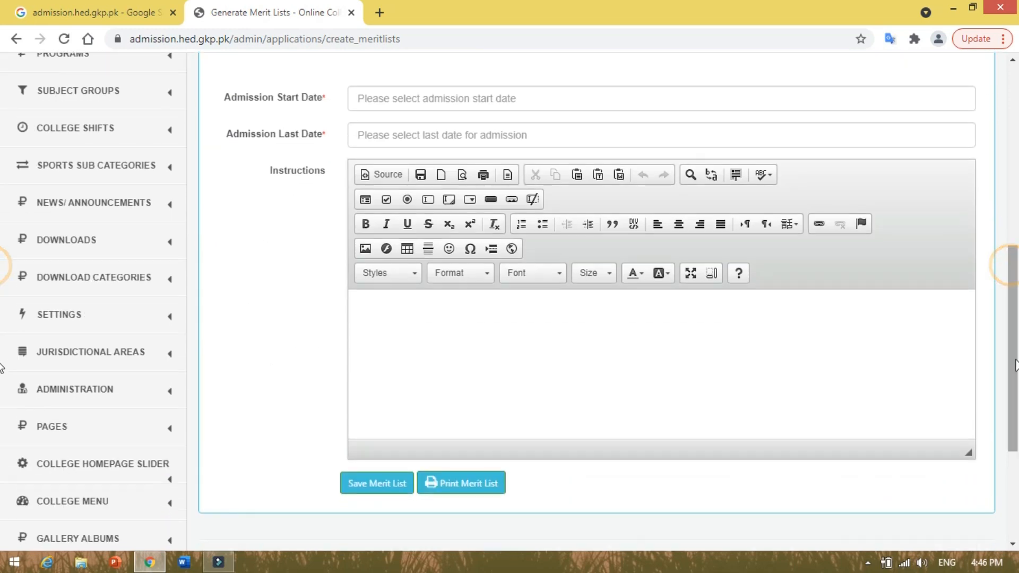
{"action": "left_click", "coordinate": [375, 486]}
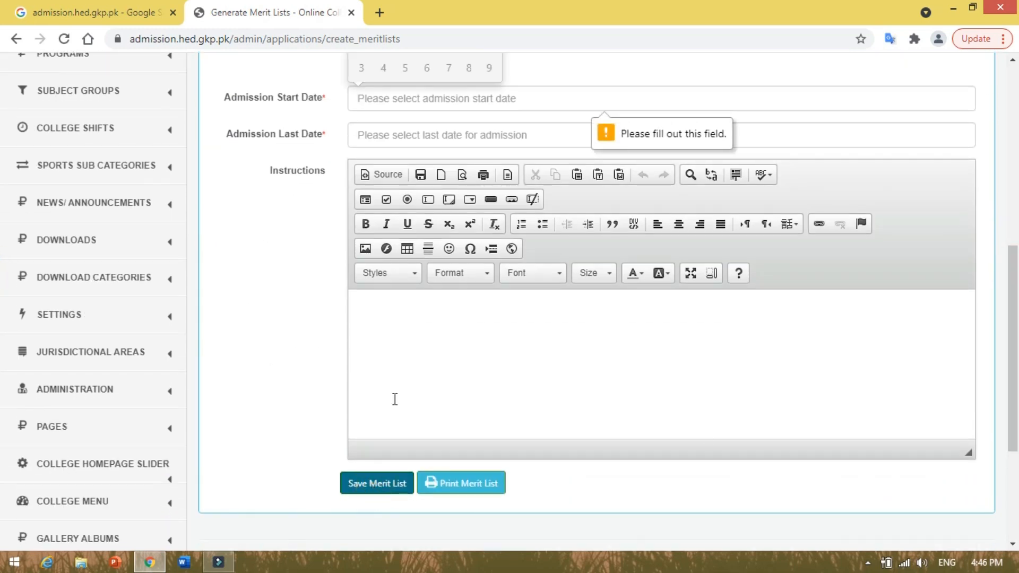
Set the merit list's admission start date to 04-10-2021 and its admission last date to 05-09-2021.
{"action": "left_click", "coordinate": [387, 98]}
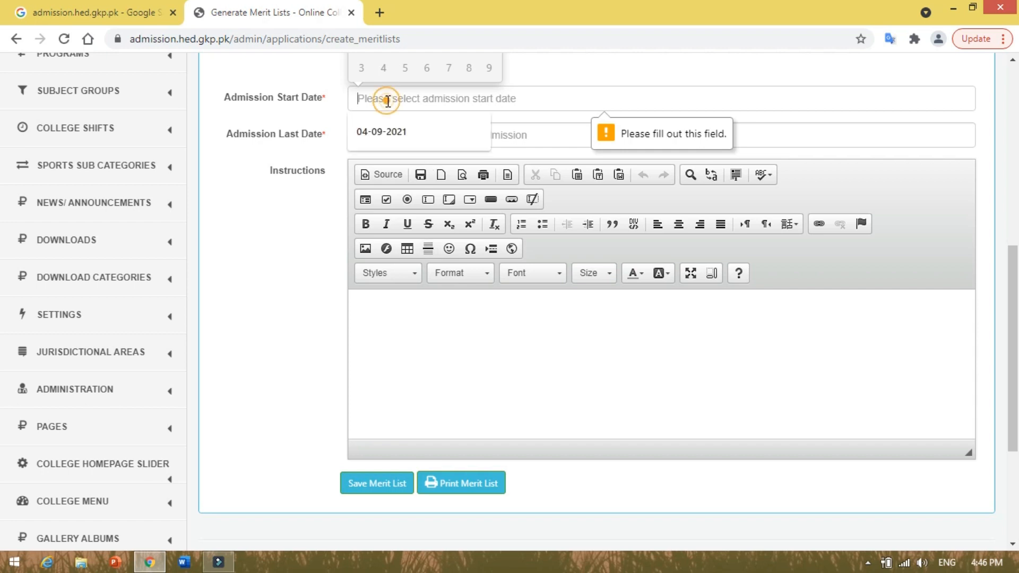
{"action": "left_click", "coordinate": [384, 132]}
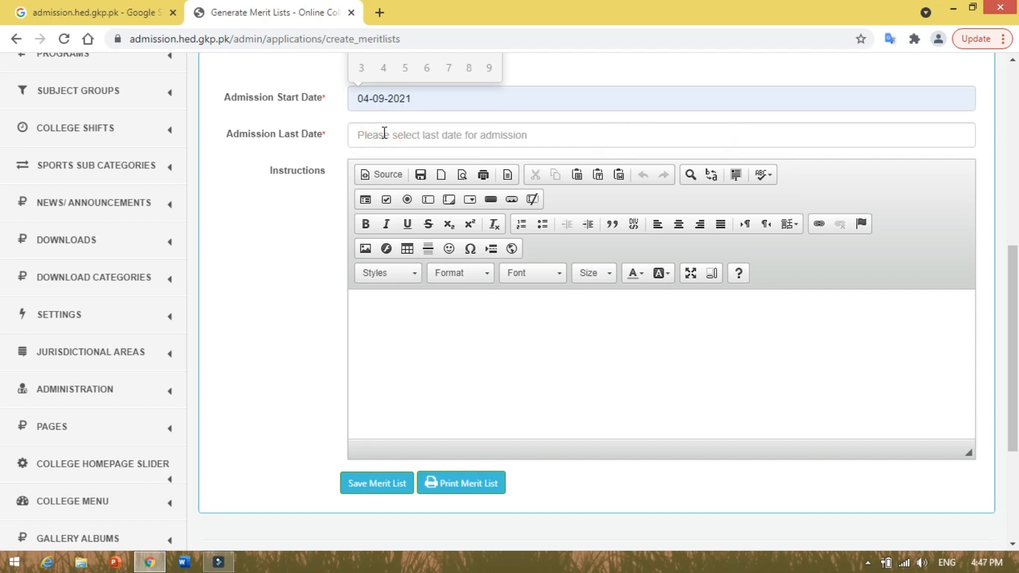
{"action": "left_click", "coordinate": [384, 133]}
{"action": "left_click", "coordinate": [376, 169]}
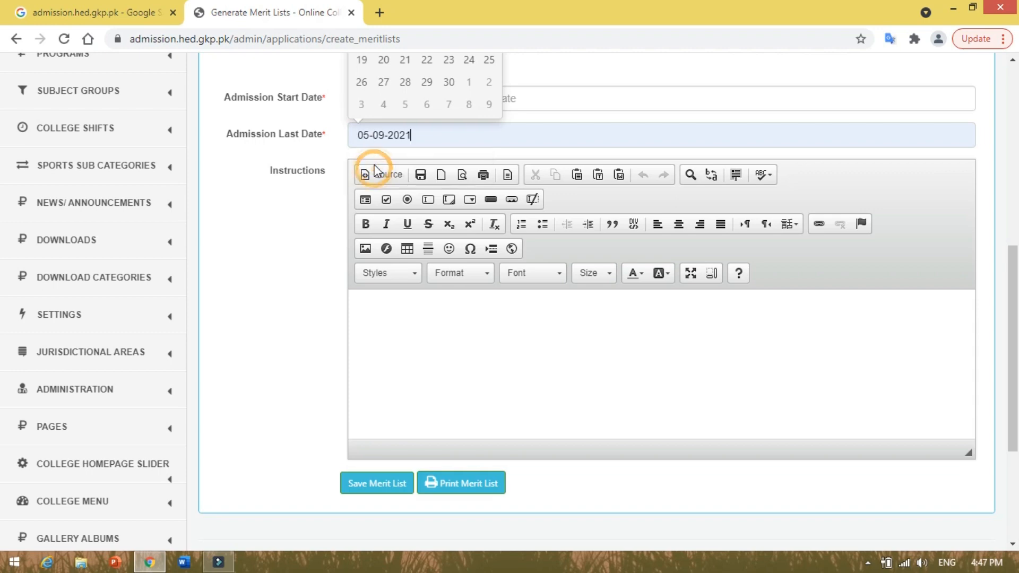
{"action": "mouse_move", "coordinate": [1012, 321]}
{"action": "left_mouse_down"}
{"action": "mouse_move", "coordinate": [1011, 212]}
{"action": "mouse_move", "coordinate": [994, 366]}
{"action": "mouse_move", "coordinate": [1008, 325]}
{"action": "left_mouse_up"}
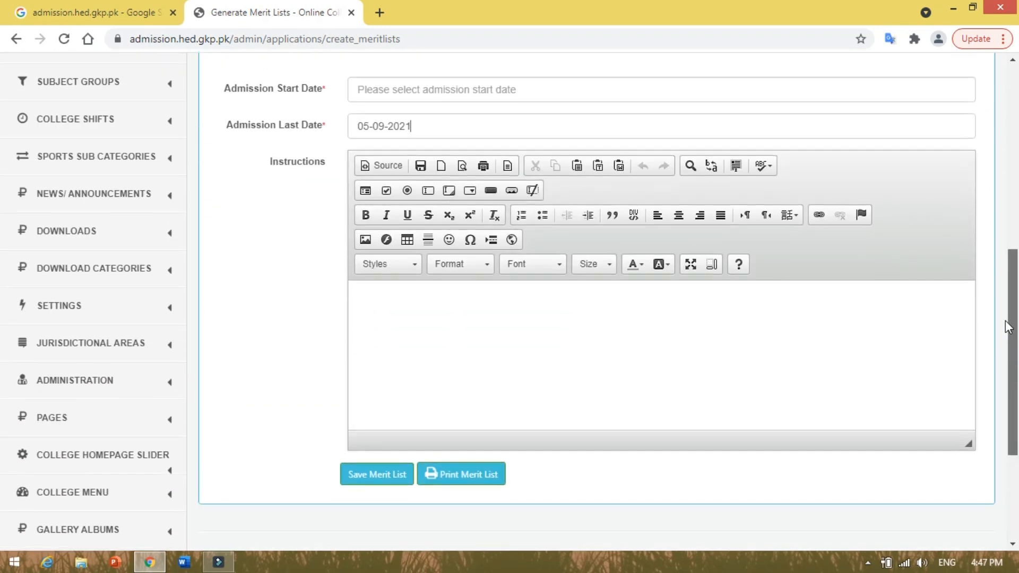
{"action": "left_click", "coordinate": [462, 88]}
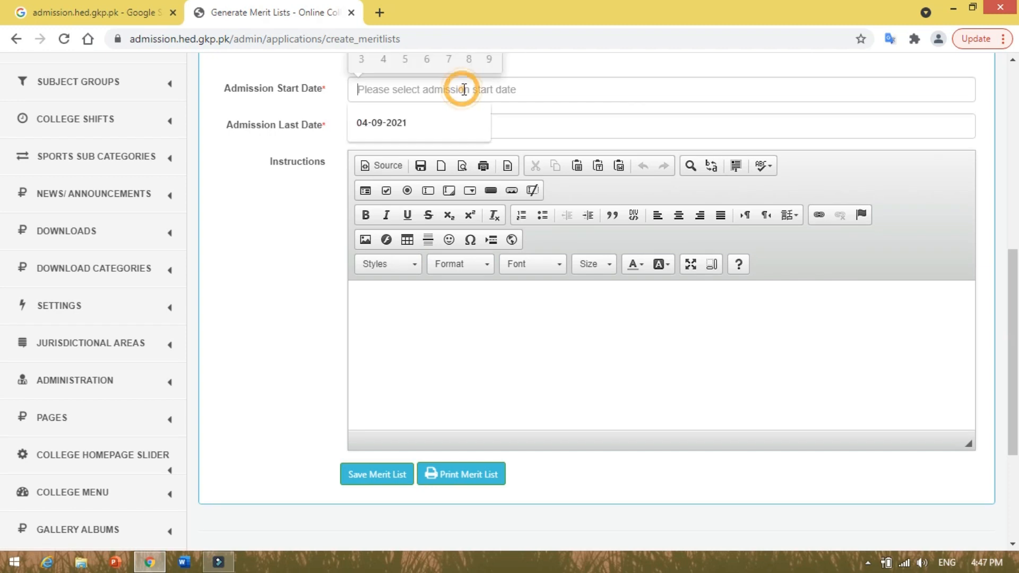
{"action": "left_click", "coordinate": [384, 62]}
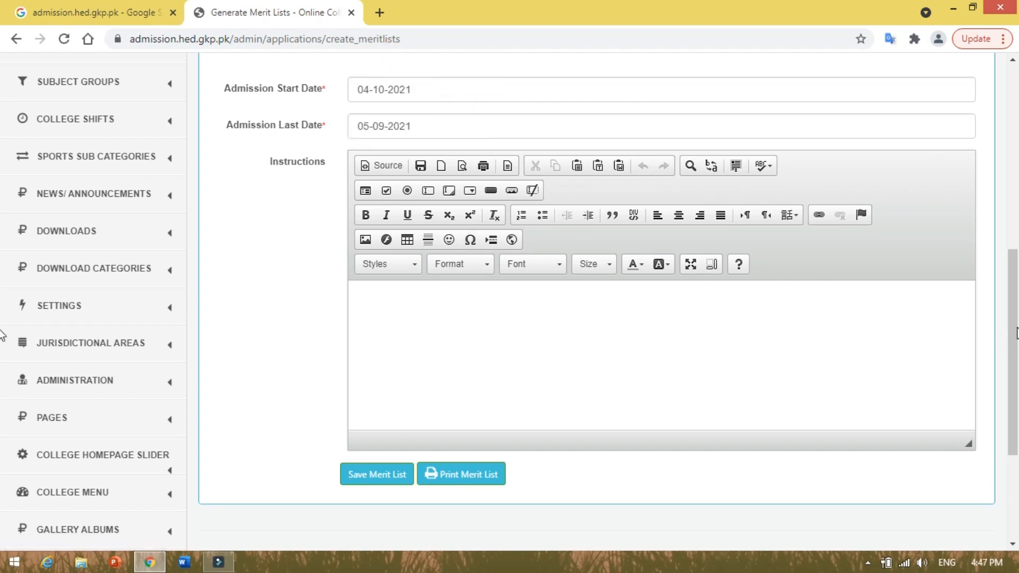
Save the Jurisdiction Local merit list, accepting that previous lists in this category get locked.
{"action": "left_click_drag", "start_coordinate": [1011, 326], "coordinate": [1011, 378]}
{"action": "left_click", "coordinate": [372, 373]}
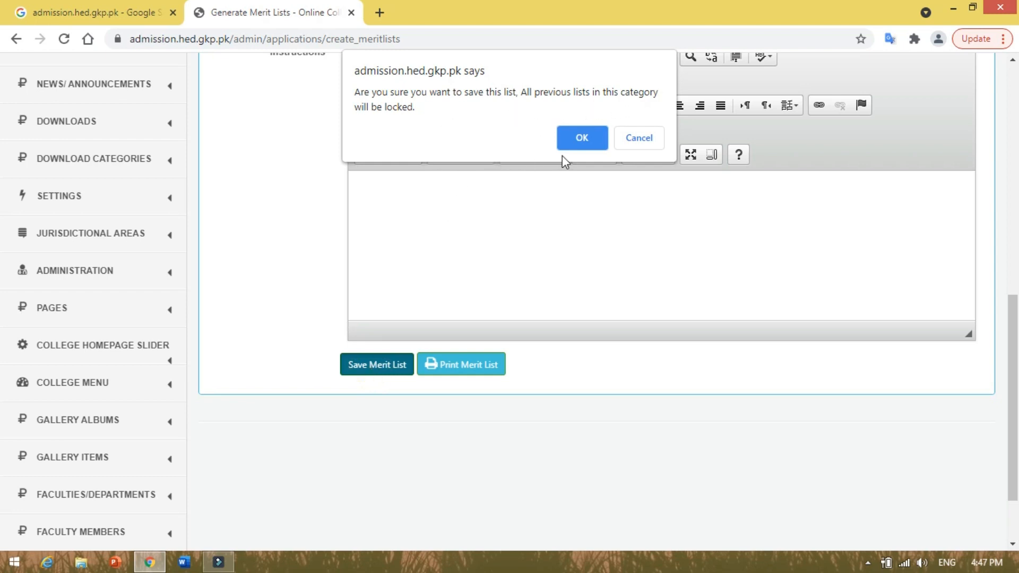
{"action": "left_click", "coordinate": [581, 139]}
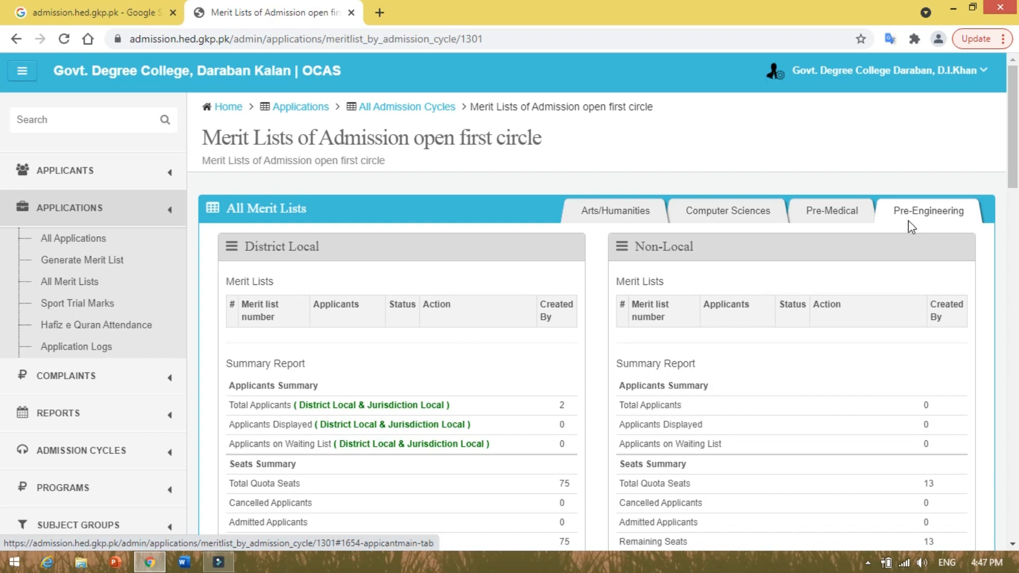
Review the Pre-Engineering quota summaries down to Jurisdiction Local and check the creation log of its 1st merit list.
{"action": "left_click_drag", "start_coordinate": [1013, 174], "coordinate": [1012, 201]}
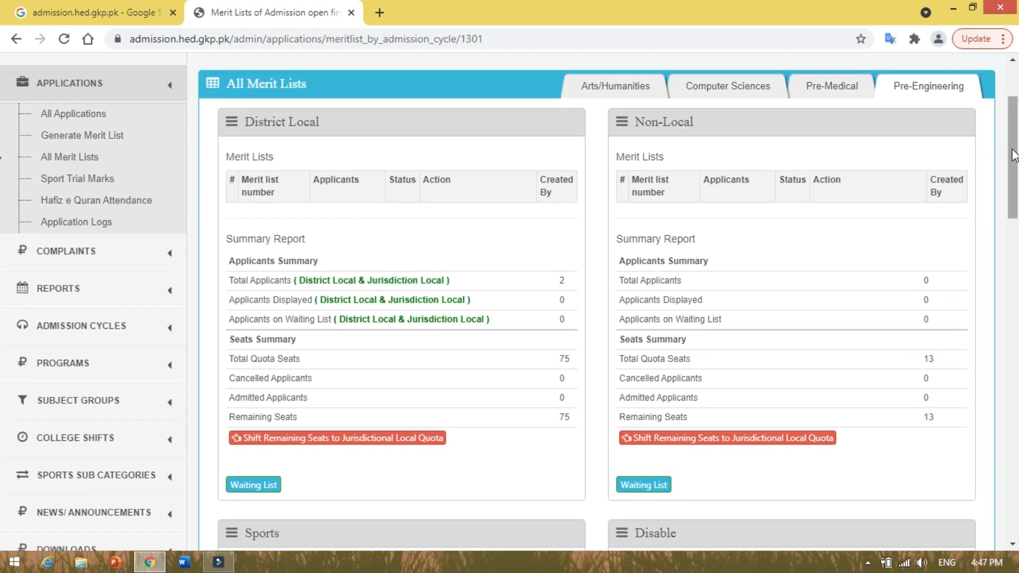
{"action": "left_click_drag", "start_coordinate": [1012, 154], "coordinate": [1012, 249]}
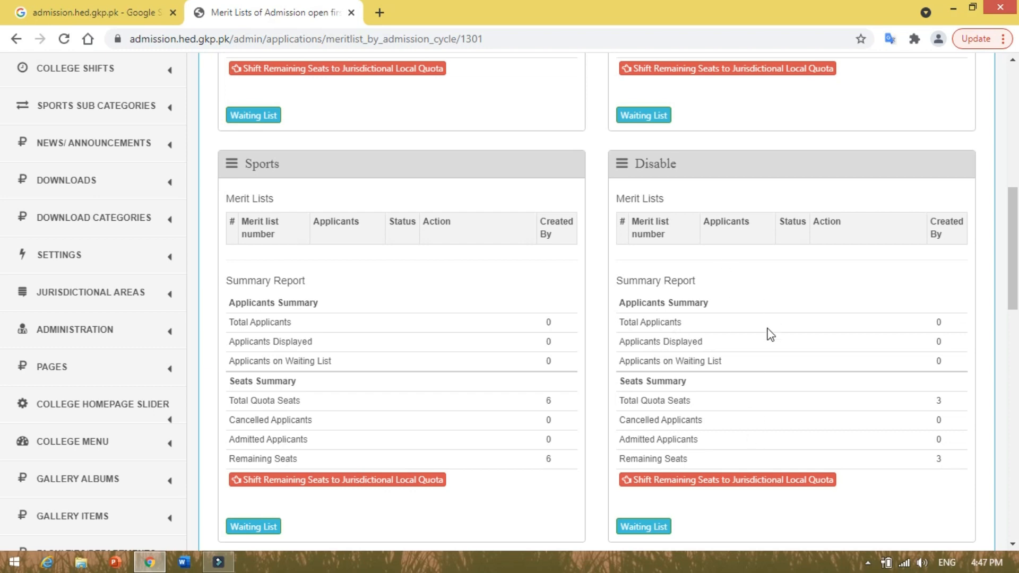
{"action": "left_click_drag", "start_coordinate": [1012, 197], "coordinate": [1013, 219]}
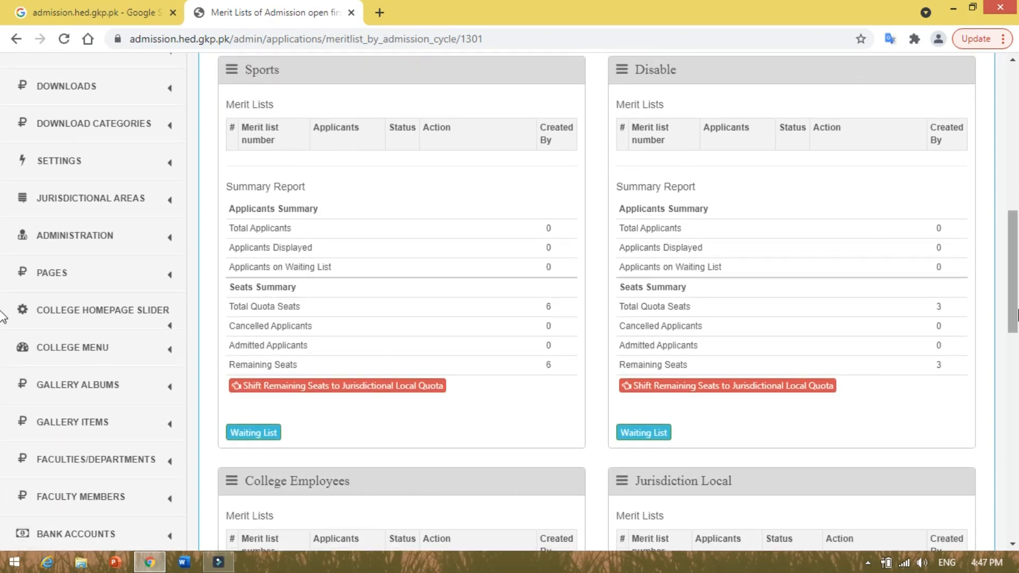
{"action": "scroll", "coordinate": [753, 306], "scroll_direction": "down", "scroll_amount": 5}
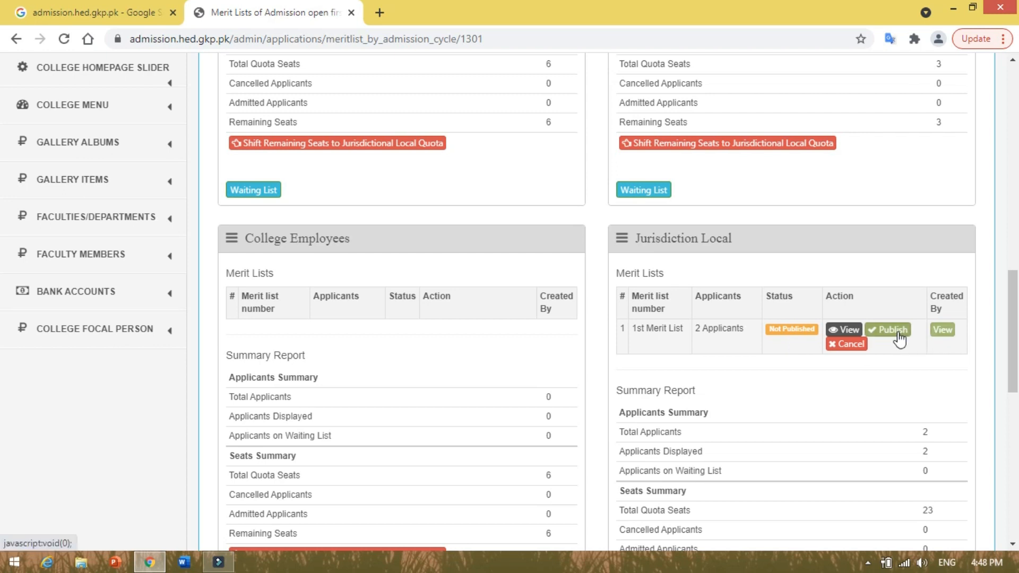
{"action": "left_click", "coordinate": [941, 334]}
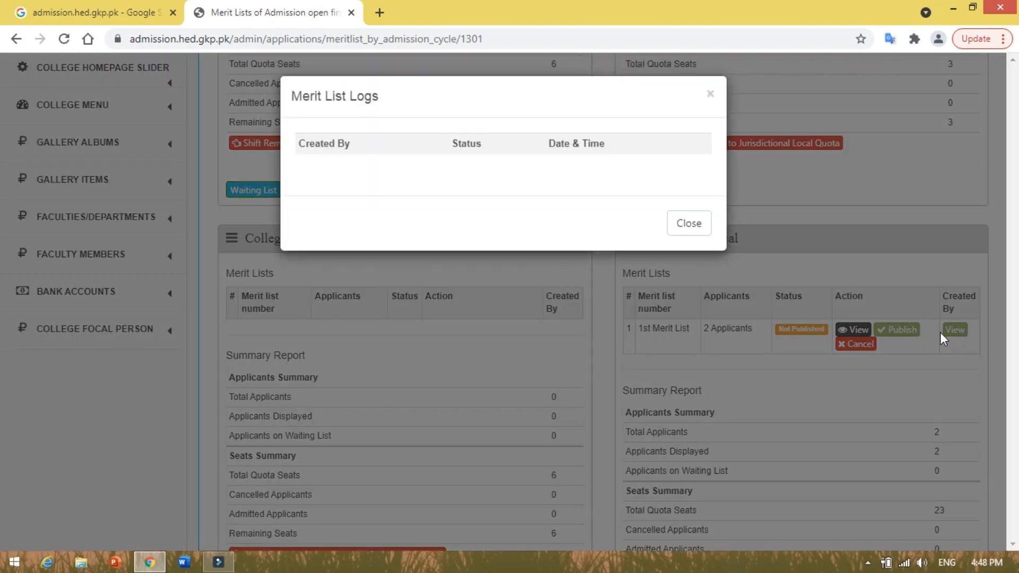
{"action": "left_click", "coordinate": [685, 224]}
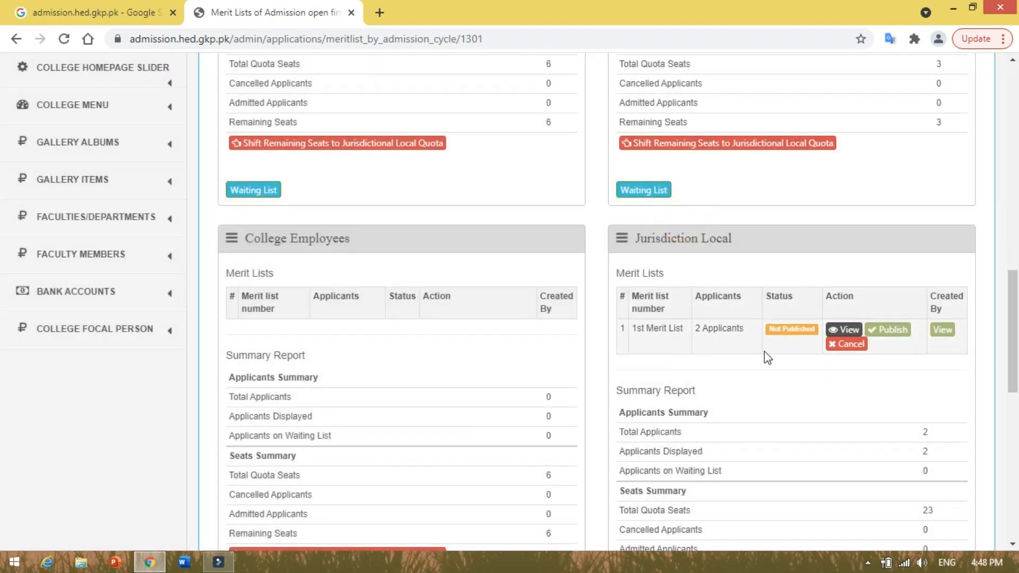
View the full Jurisdiction Local 1st merit list with its applicants and admission dates, and return to the merit lists overview.
{"action": "left_click", "coordinate": [848, 336]}
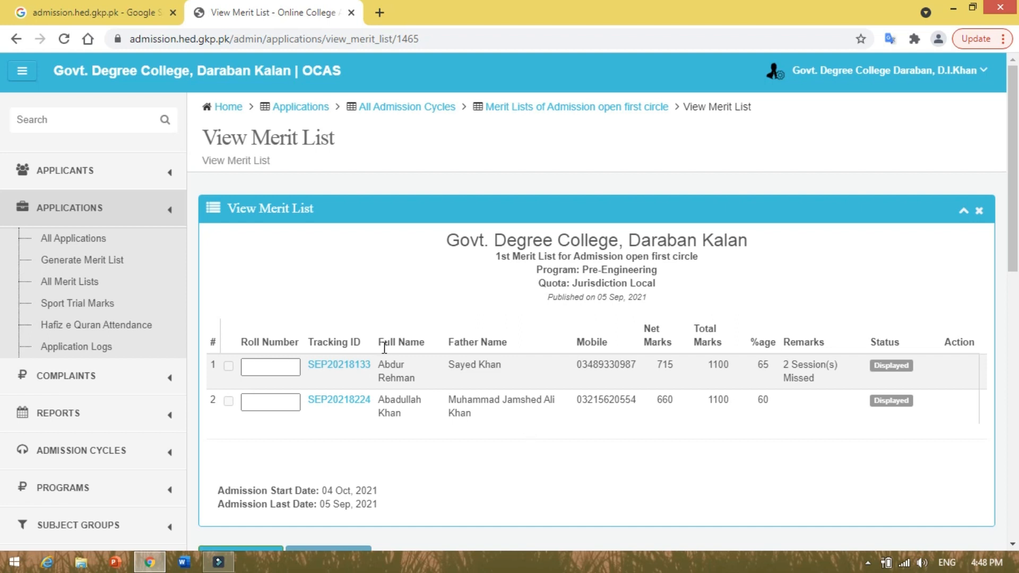
{"action": "scroll", "coordinate": [391, 211], "scroll_direction": "down", "scroll_amount": 2}
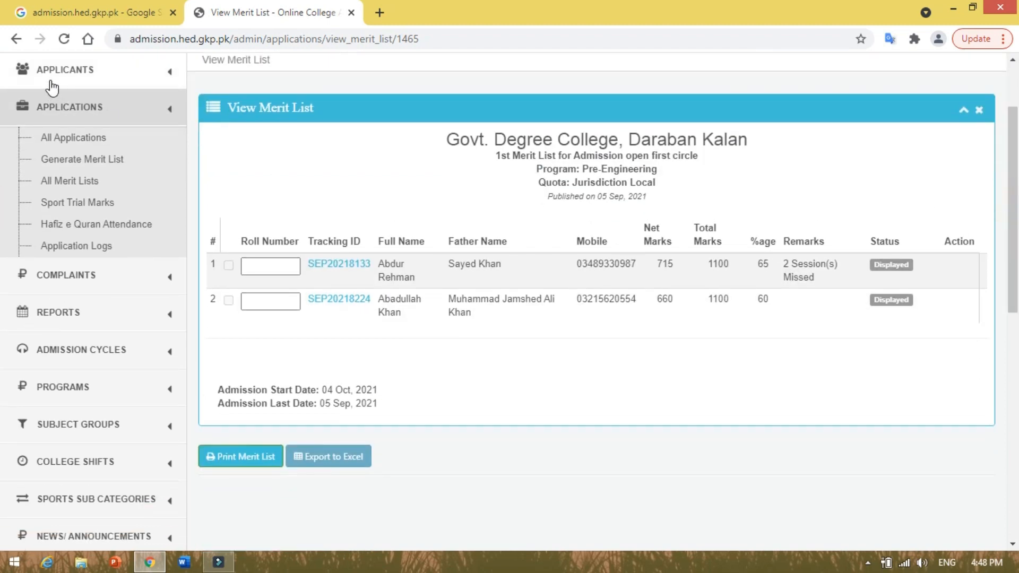
{"action": "left_click", "coordinate": [15, 38]}
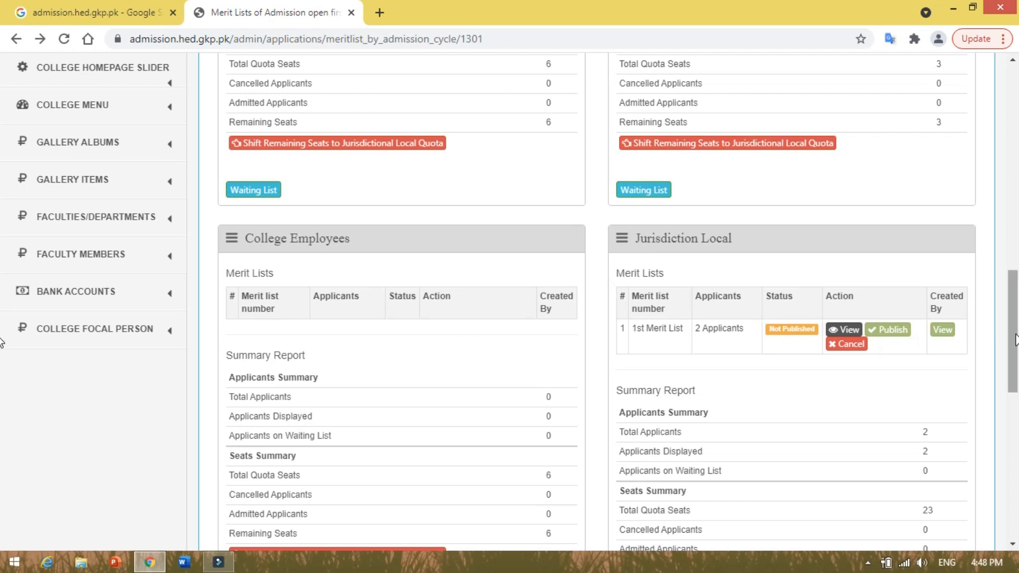
Move the Jurisdiction Local panel above the Disable panel and review its applicants and seats summaries.
{"action": "scroll", "coordinate": [1008, 329], "scroll_direction": "up", "scroll_amount": 1}
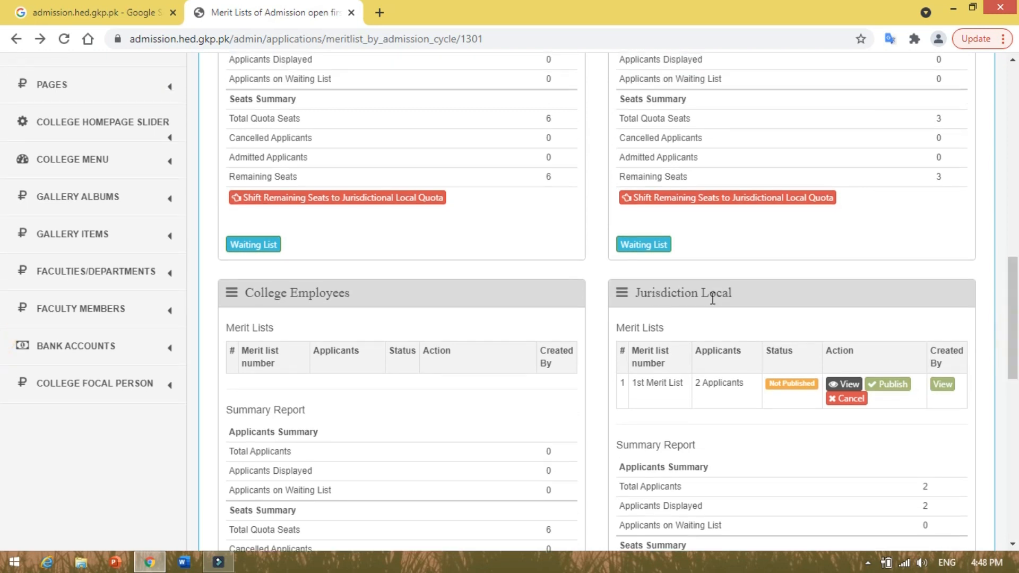
{"action": "left_click_drag", "start_coordinate": [714, 293], "coordinate": [762, 277]}
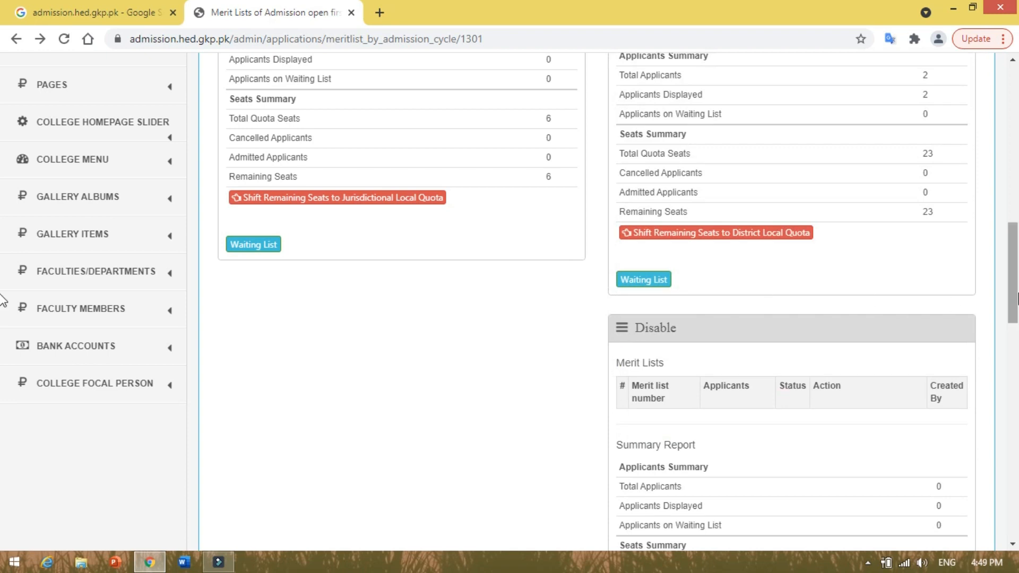
{"action": "left_click_drag", "start_coordinate": [1016, 293], "coordinate": [1016, 256]}
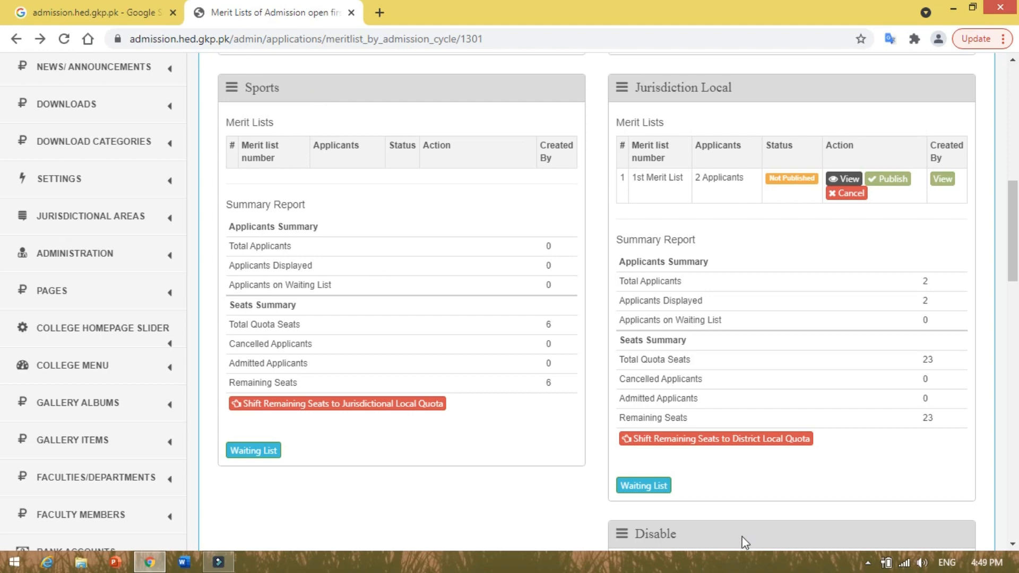
{"action": "mouse_move", "coordinate": [1016, 233]}
{"action": "left_mouse_down"}
{"action": "mouse_move", "coordinate": [1016, 296]}
{"action": "mouse_move", "coordinate": [1017, 238]}
{"action": "left_mouse_up"}
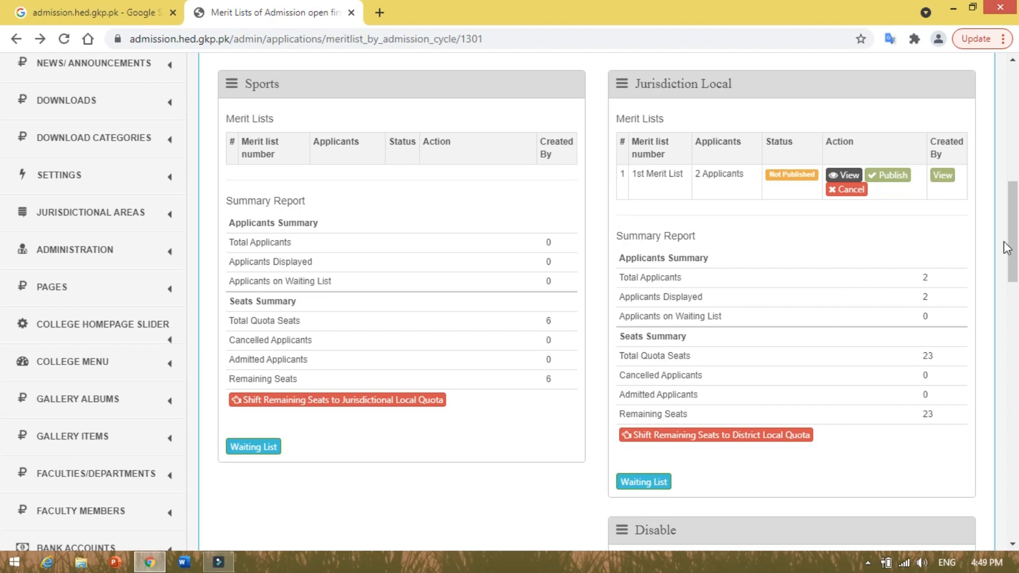
Log out of the college's admin account and minimize the browser window.
{"action": "left_click_drag", "start_coordinate": [1011, 245], "coordinate": [1014, 107]}
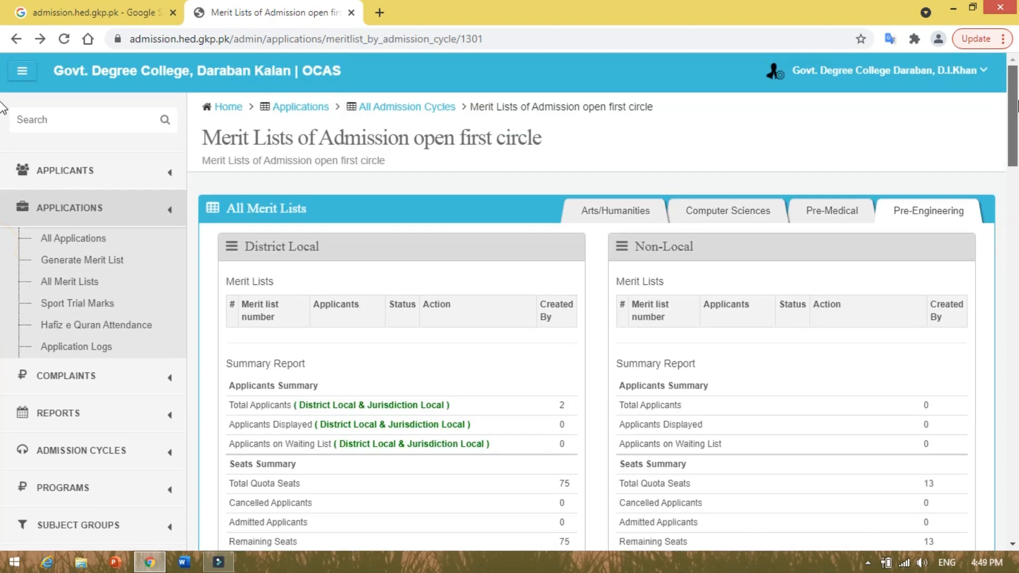
{"action": "left_click", "coordinate": [935, 78]}
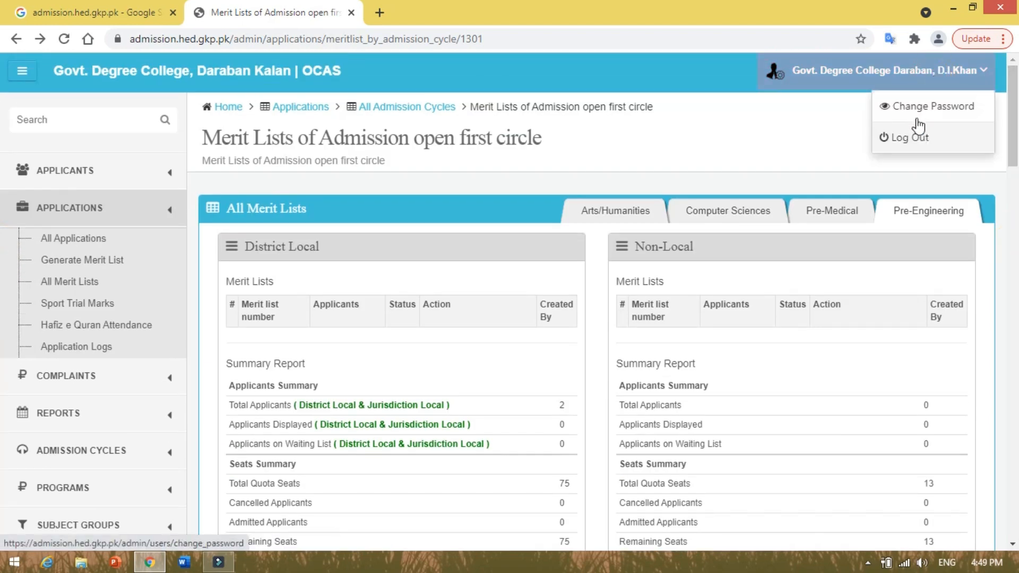
{"action": "left_click", "coordinate": [922, 141]}
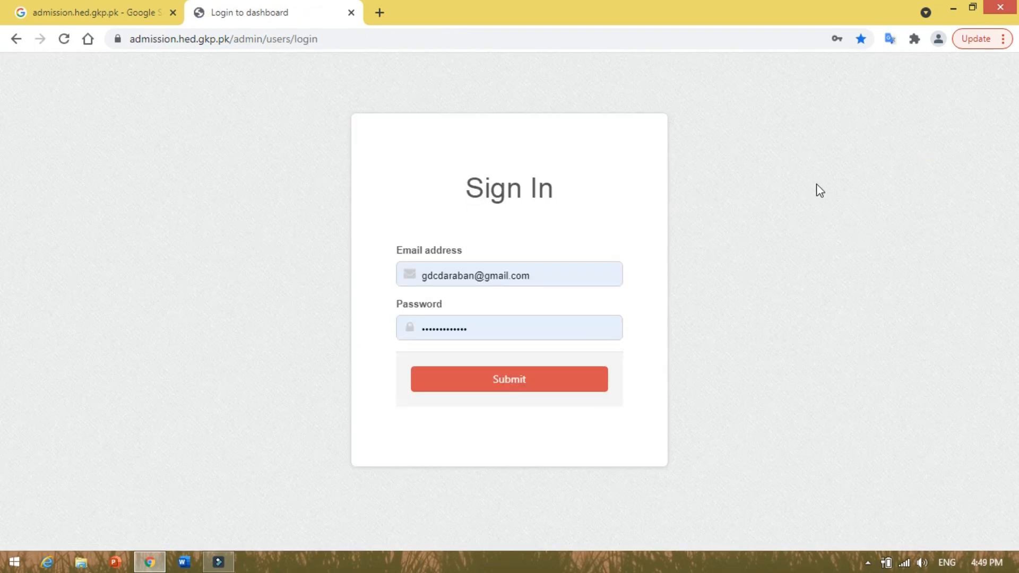
{"action": "left_click", "coordinate": [953, 8]}
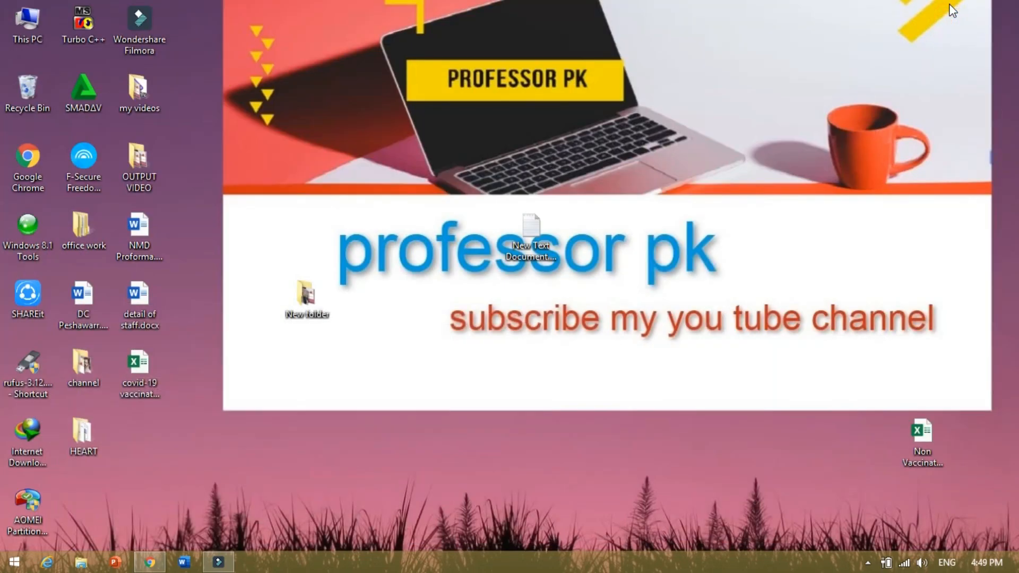